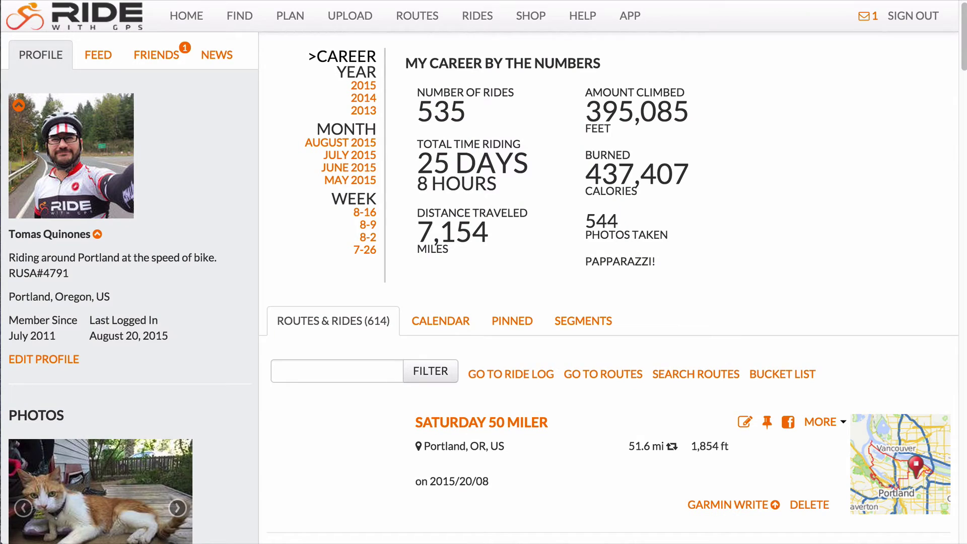
Go back to the home profile page and scroll down to the Clubs list.
left_click(194, 20)
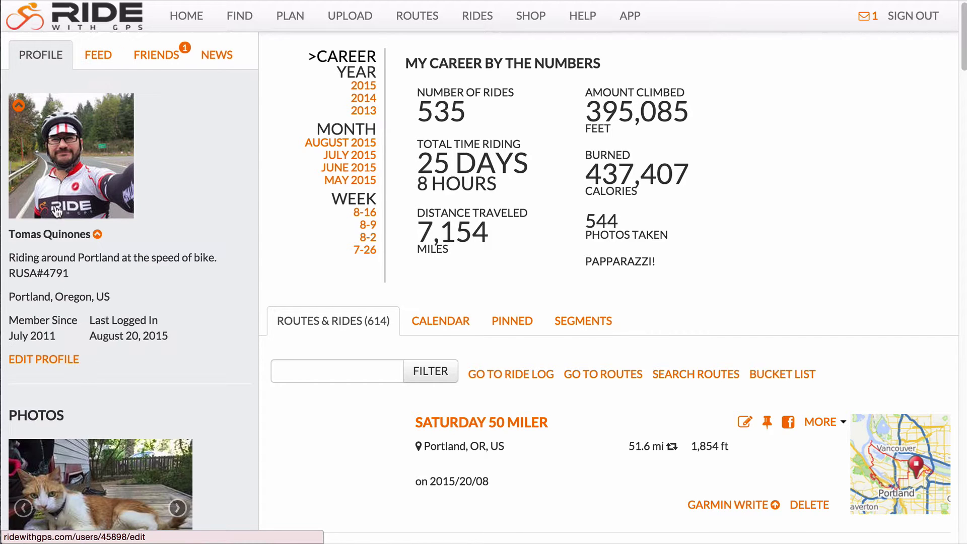
scroll(62, 334, "down", 5)
scroll(64, 342, "down", 10)
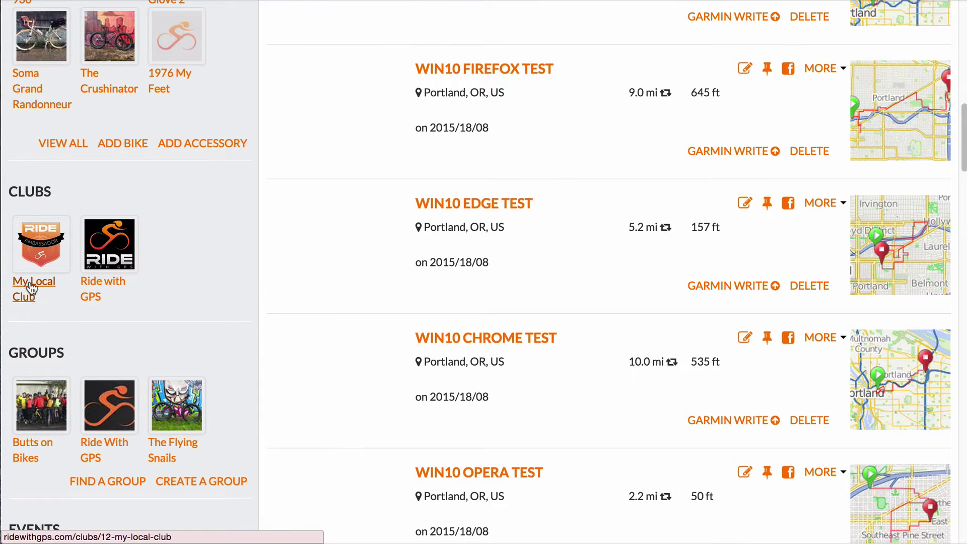
Open My Local Club's edit form and enter the subhead 'We ride everywhere all over!'.
left_click(32, 287)
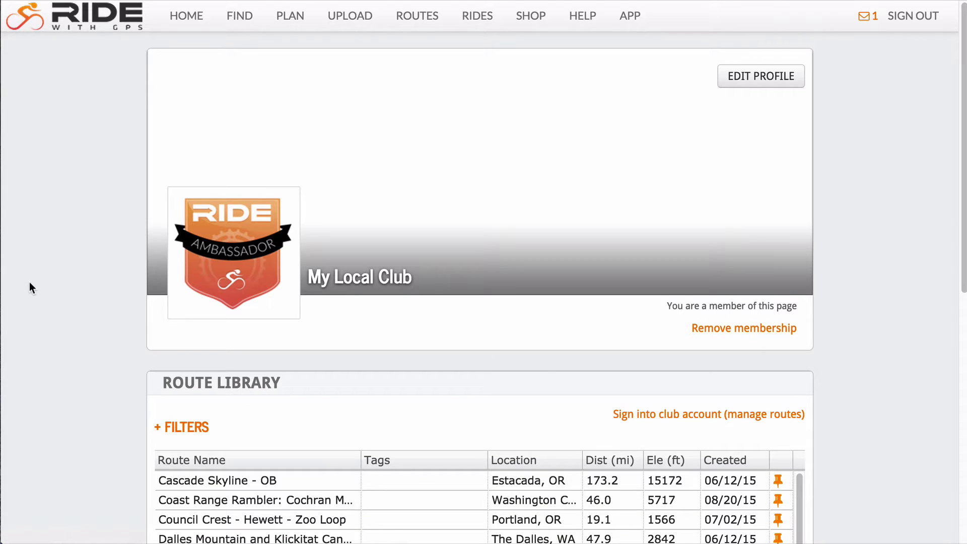
left_click(765, 79)
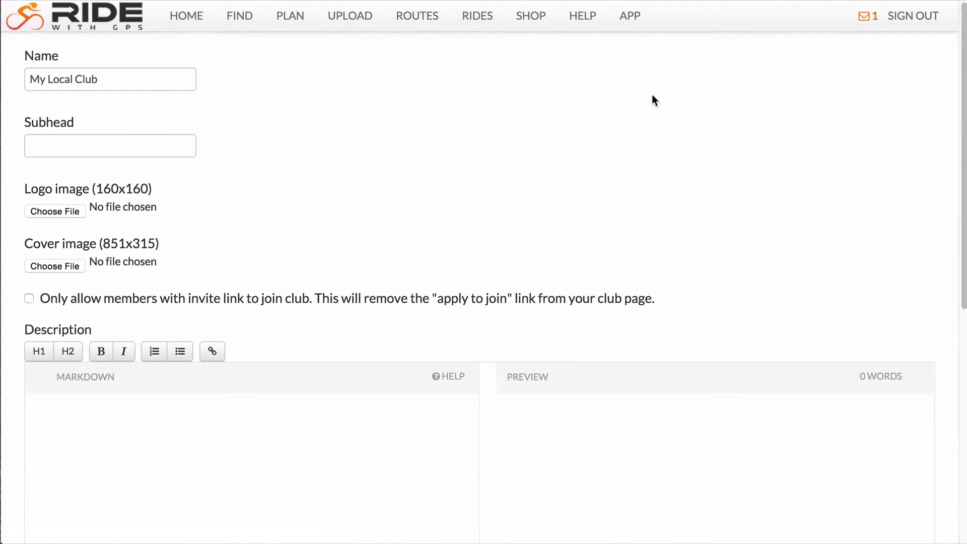
left_click(145, 81)
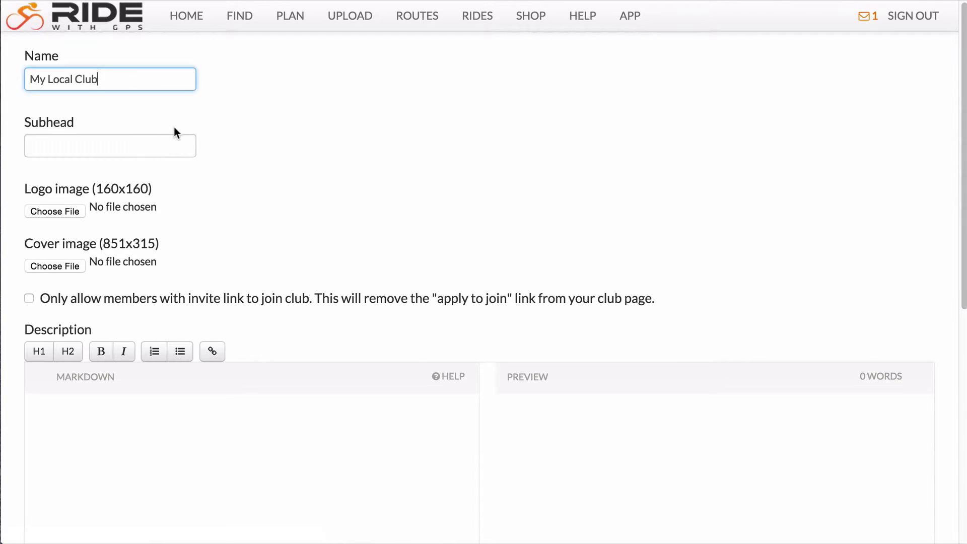
left_click(147, 146)
type("We")
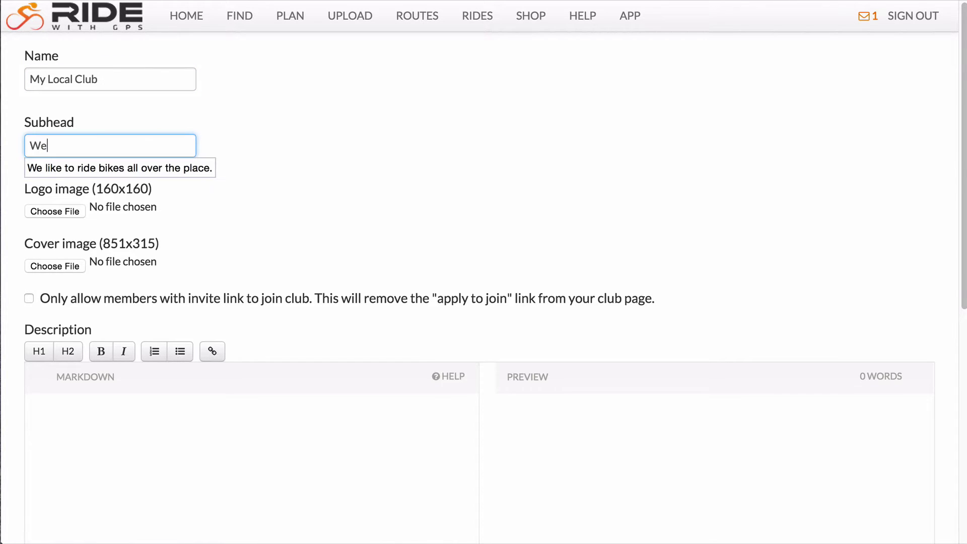
type(" ride everywhere all over!")
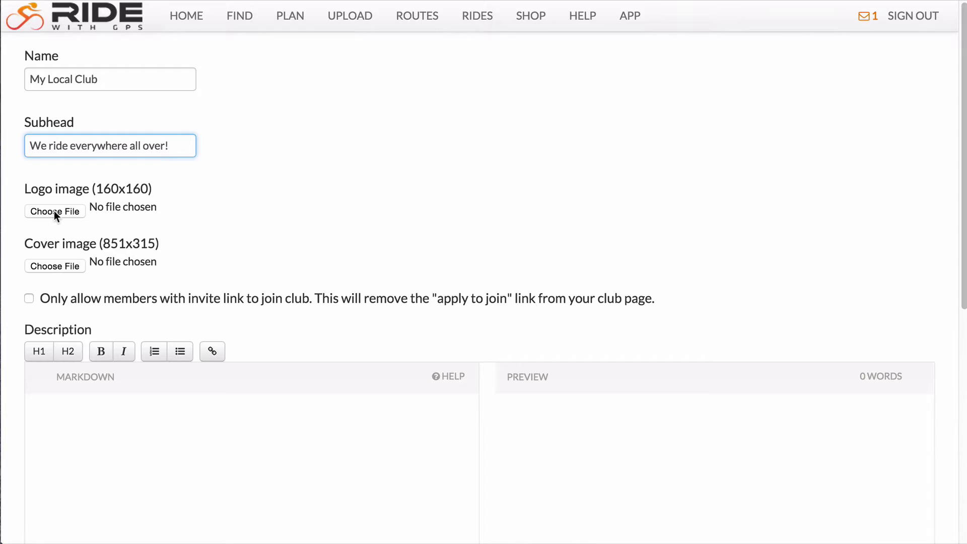
Choose app_icon_1024x1024.png as the club logo and bike-cover.jpg as the cover image.
left_click(55, 211)
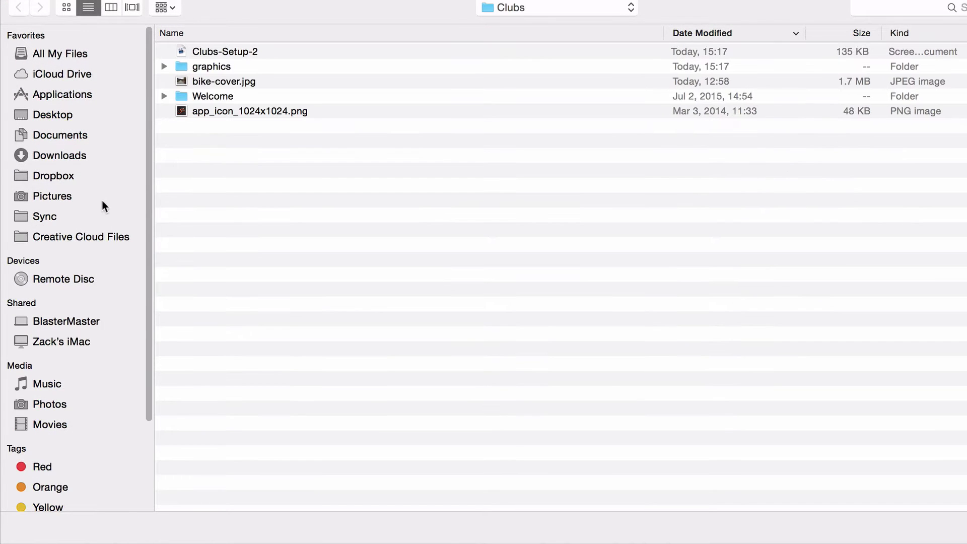
double_click(203, 109)
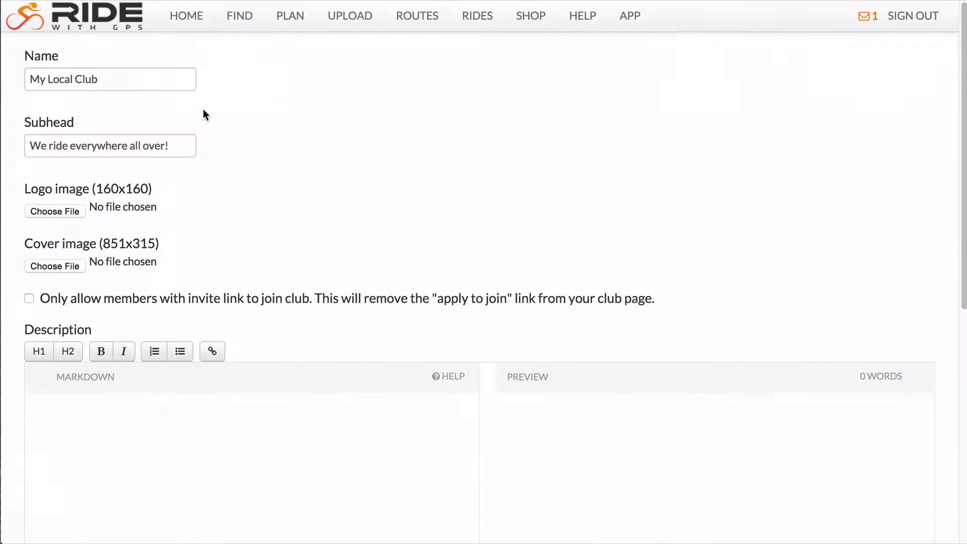
left_click(50, 265)
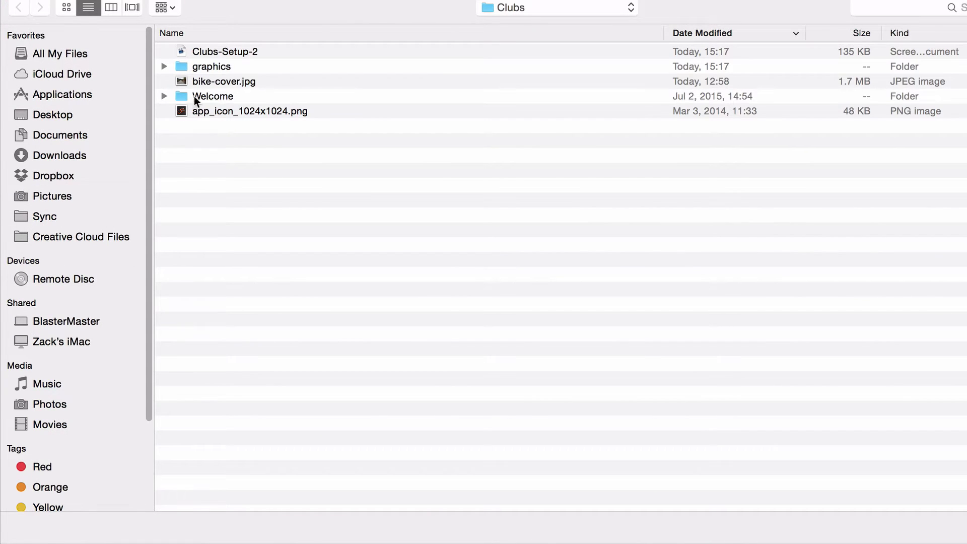
double_click(200, 82)
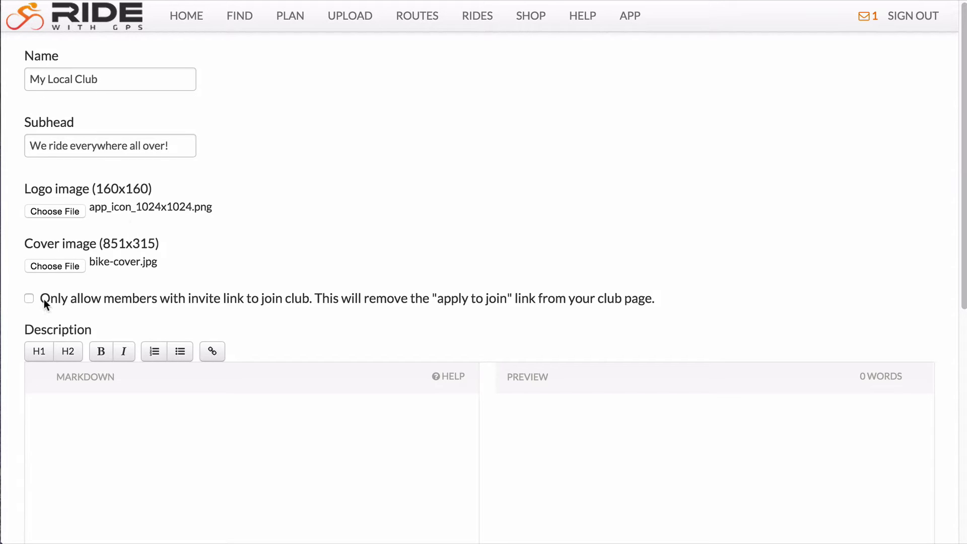
Toggle the invite-link restriction on and off, then paste the what-to-bring description text.
left_click(29, 300)
left_click(29, 300)
scroll(132, 315, "down", 3)
scroll(133, 317, "down", 8)
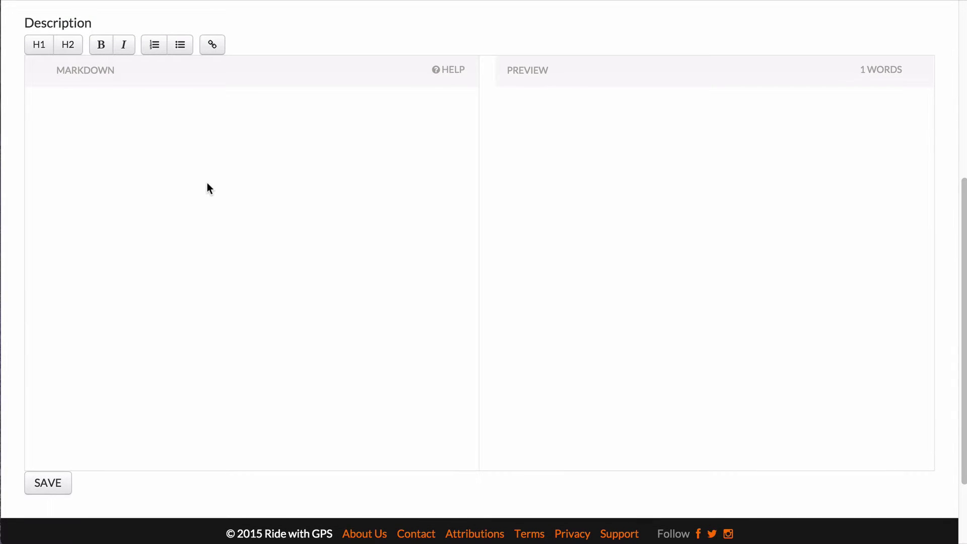
type("WHAT TO BRING ON EVERY RIDE: Patchkit & Pump Waterbottle(s) Snacks ID and cash for post ride beverages Cellphone Front & Rear Lights Sense of Adventure Plan your next big ride at Ride with GPS.  Have a question? Contact Kevin  GET INSPIRED, NOT LOST")
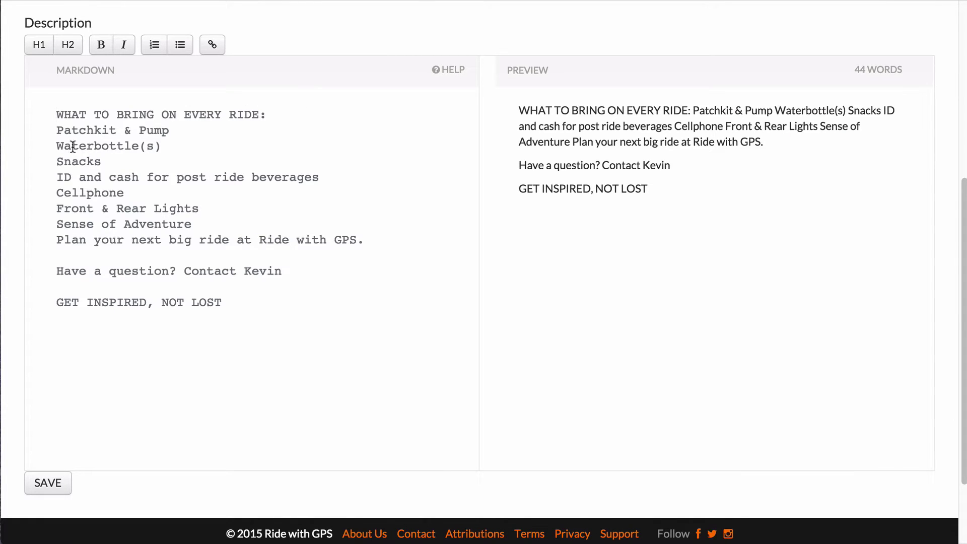
Format the gear items, Patchkit through Sense of Adventure, as a separate bulleted list.
left_click(57, 130)
key("Return")
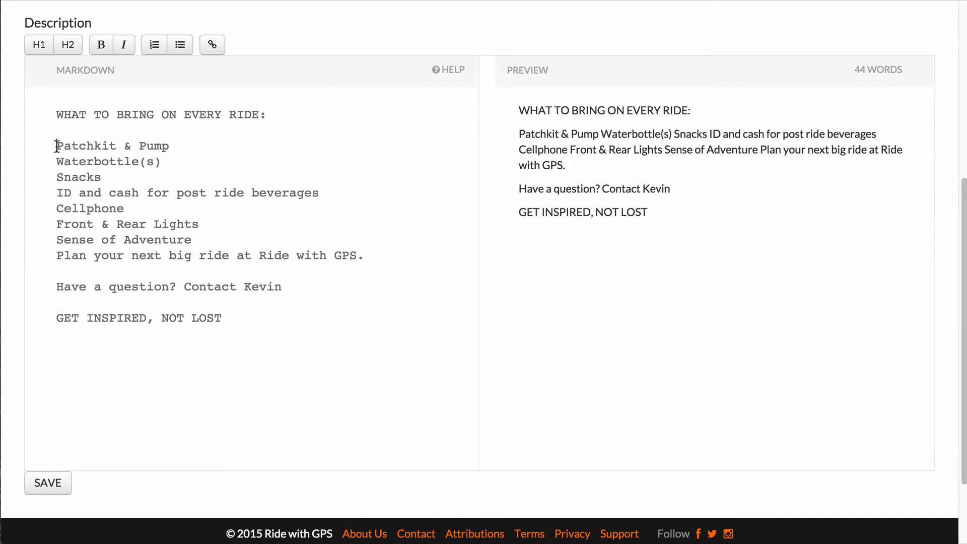
left_click_drag(57, 146, 298, 233)
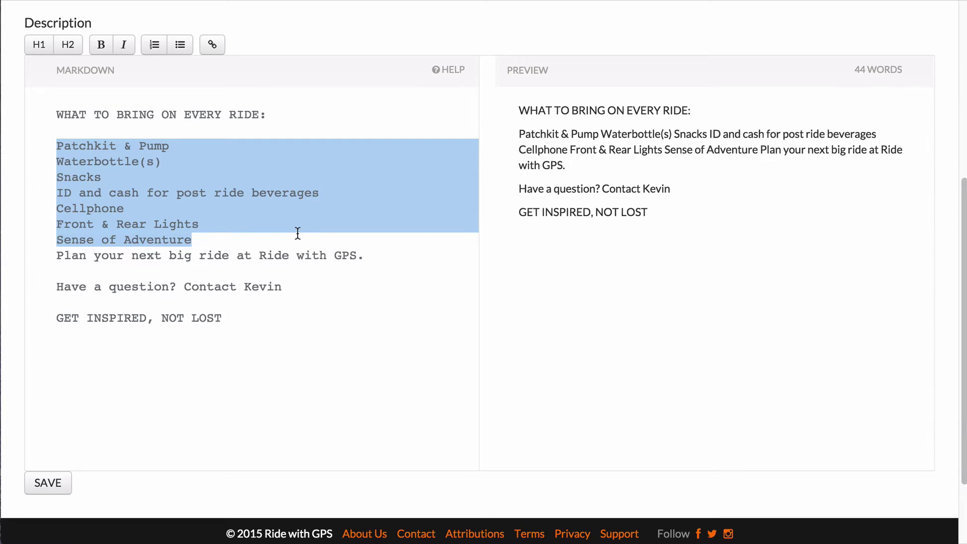
left_click(176, 46)
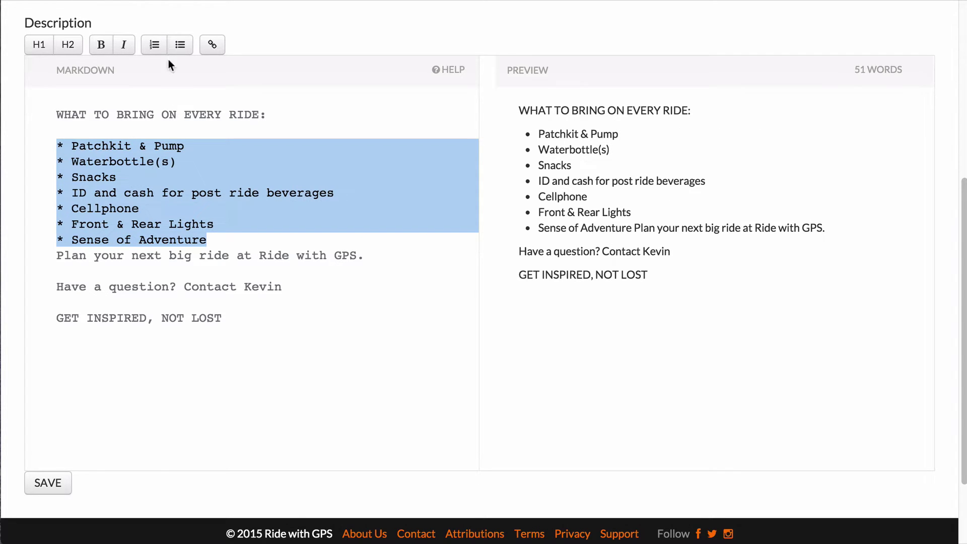
left_click(214, 239)
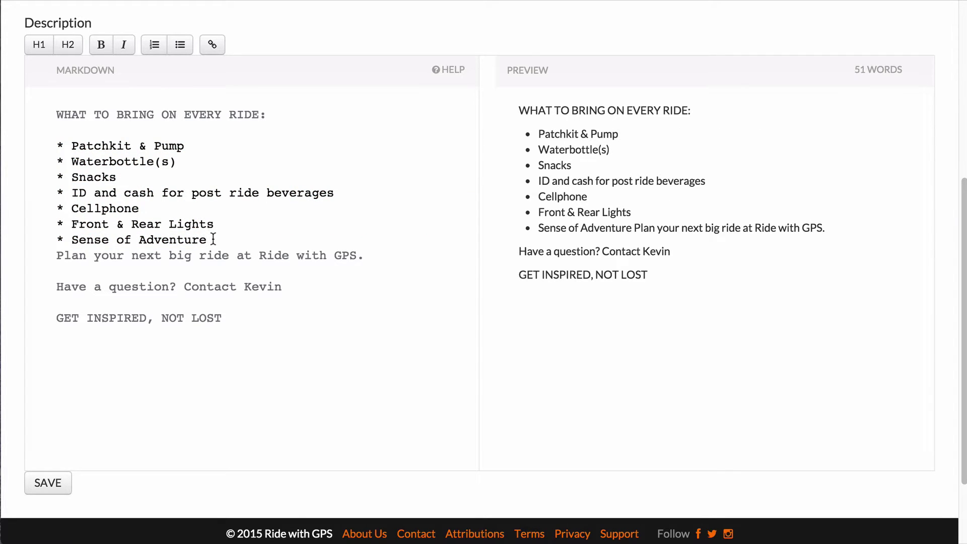
key("Return")
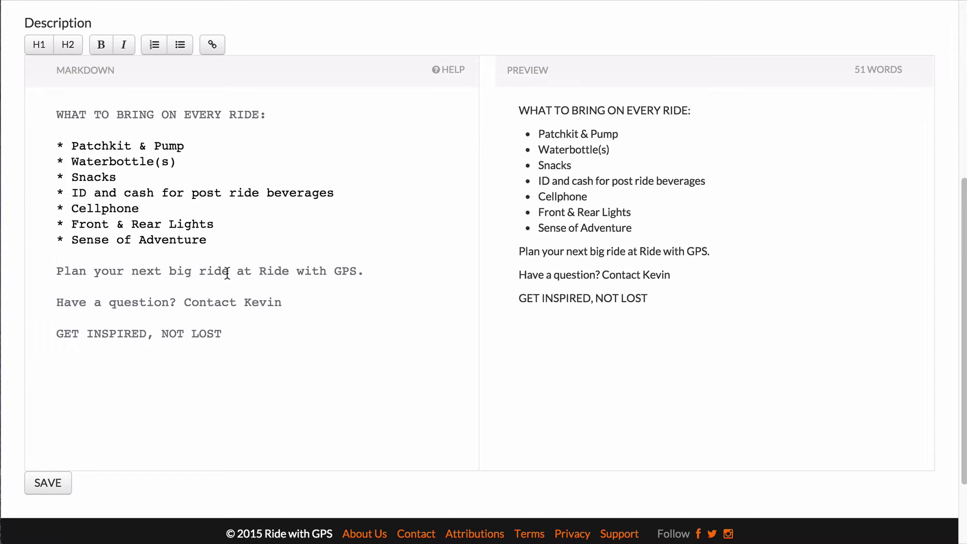
Make 'Ride with GPS' bold and link it to ridewithgps.com.
left_click_drag(259, 271, 359, 269)
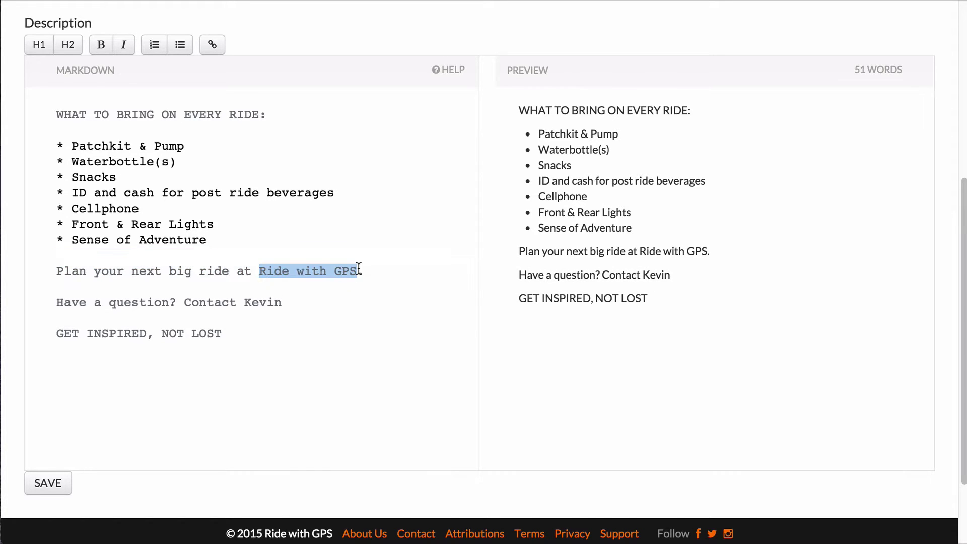
left_click(101, 53)
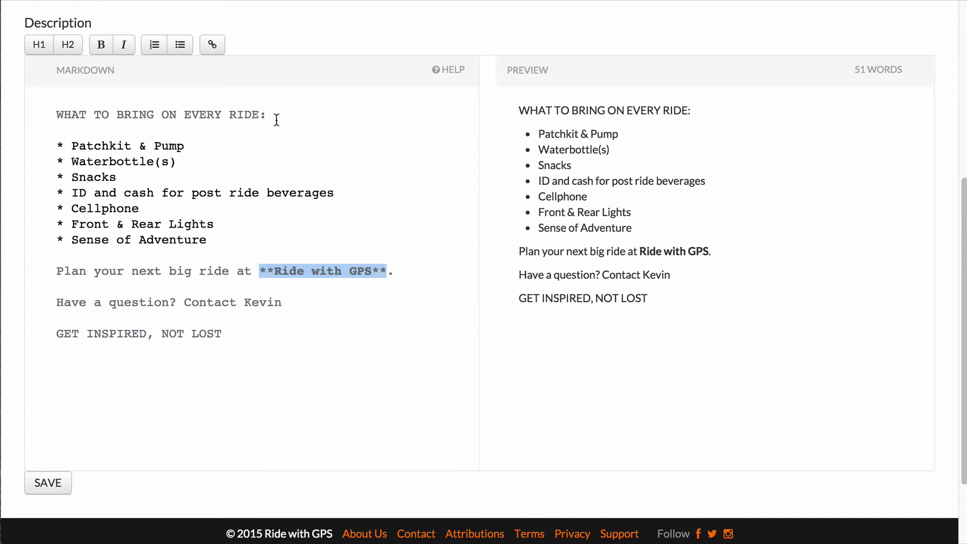
left_click(218, 53)
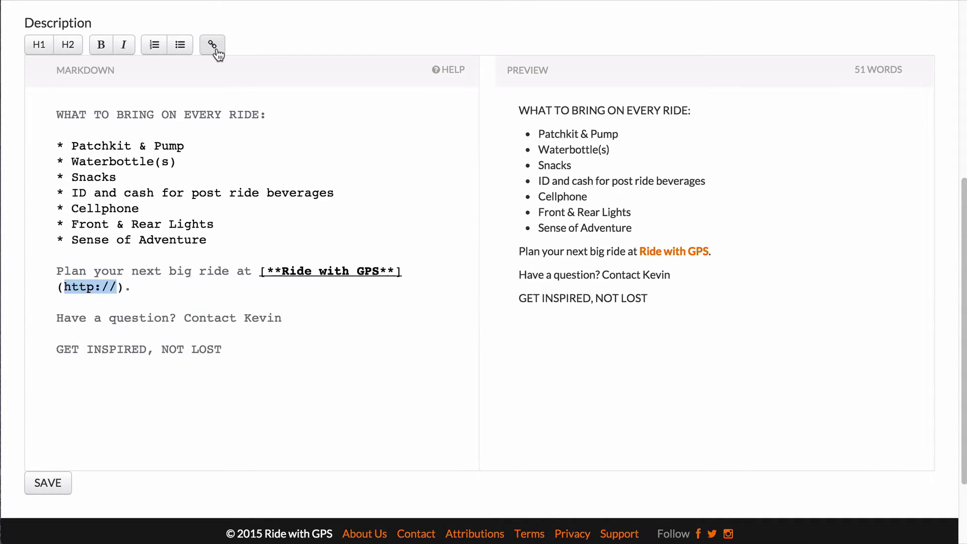
left_click(118, 287)
type("ridewith")
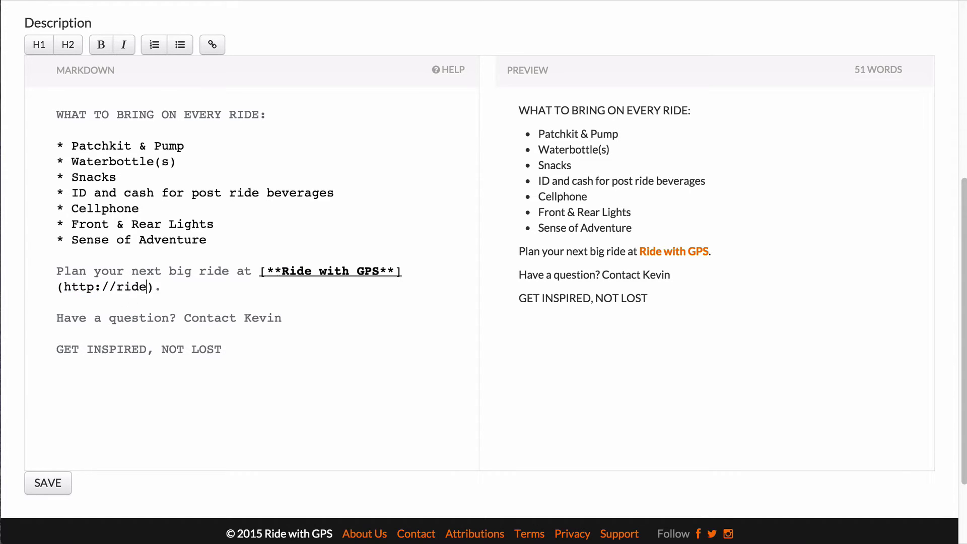
type("gps.com")
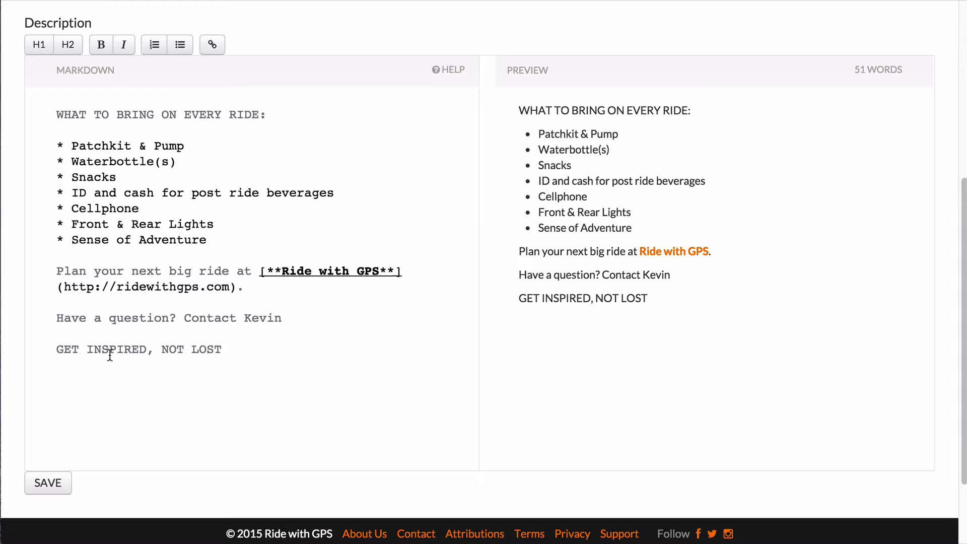
Italicise 'Have a question?' and link the contact text to a mailto e-mail address.
left_click_drag(57, 318, 301, 319)
left_click(124, 44)
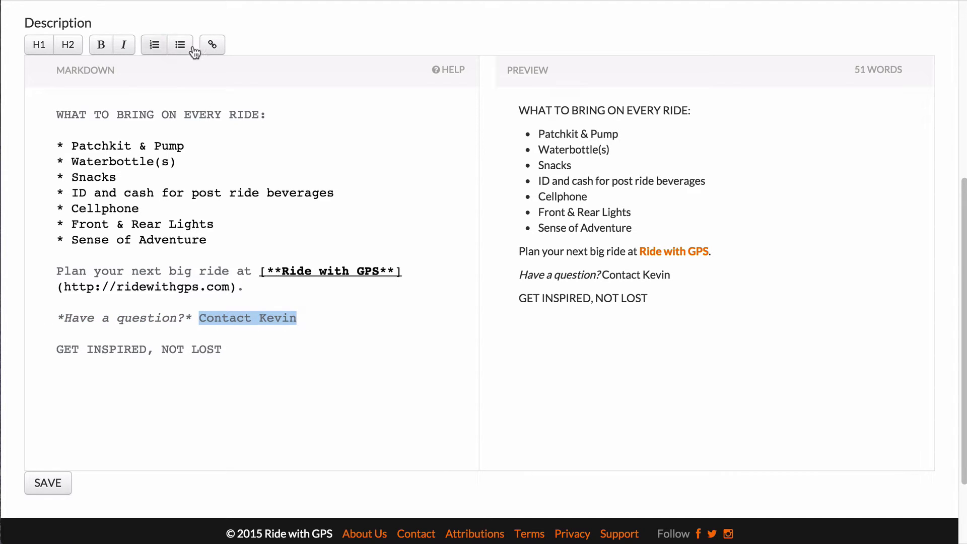
left_click(209, 48)
left_click(326, 331)
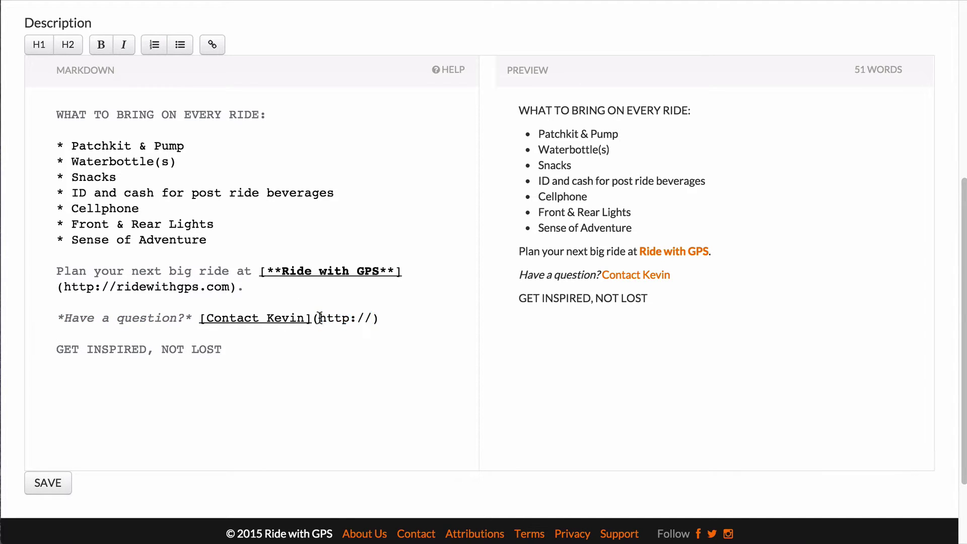
left_click_drag(319, 318, 373, 317)
type("mail")
type("t")
type("o://")
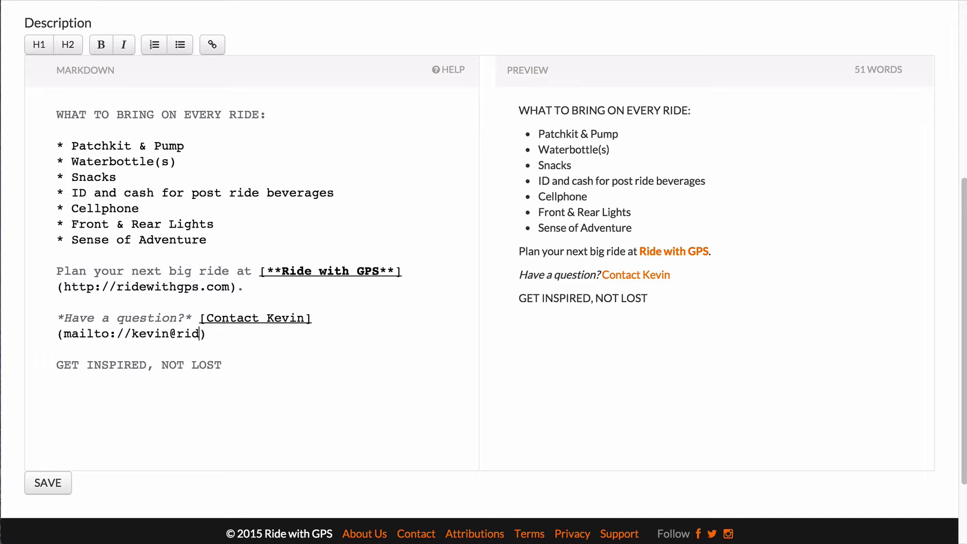
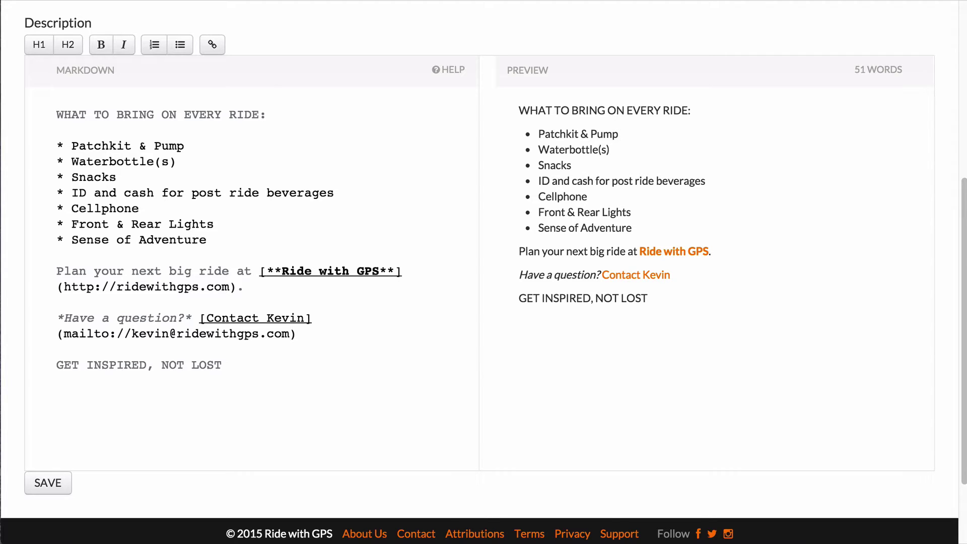
Make WHAT TO BRING ON EVERY RIDE: an H1 and GET INSPIRED, NOT LOST an H2, then save.
left_click_drag(240, 365, 59, 359)
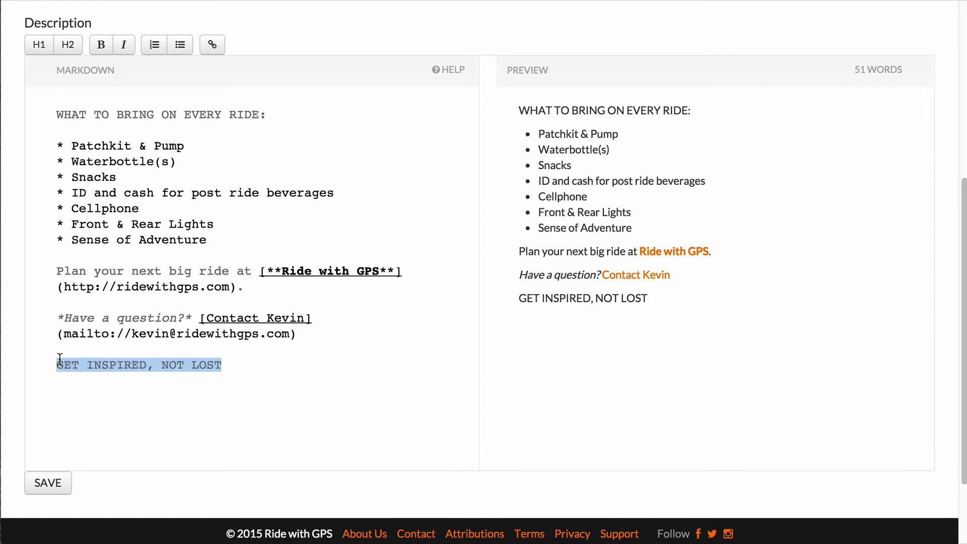
left_click(67, 44)
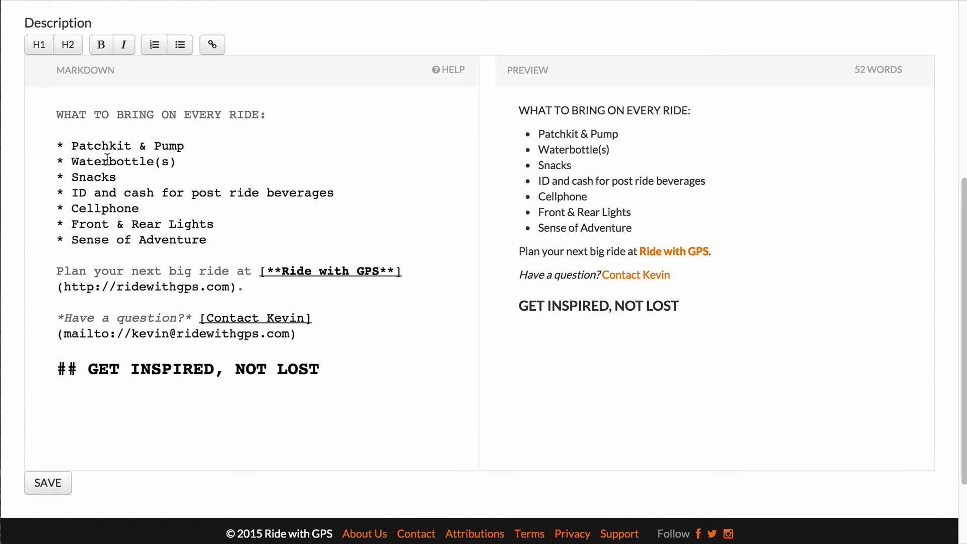
left_click_drag(267, 114, 41, 111)
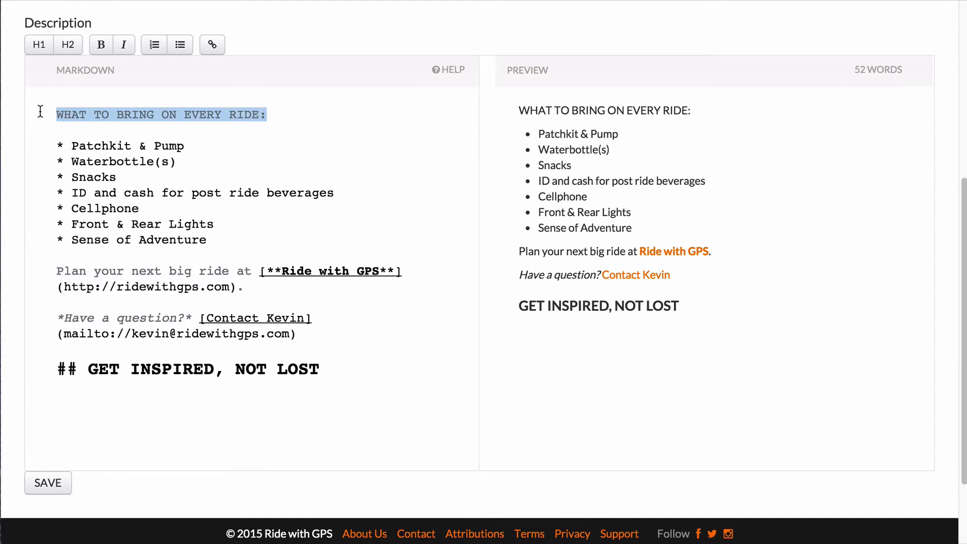
left_click(38, 44)
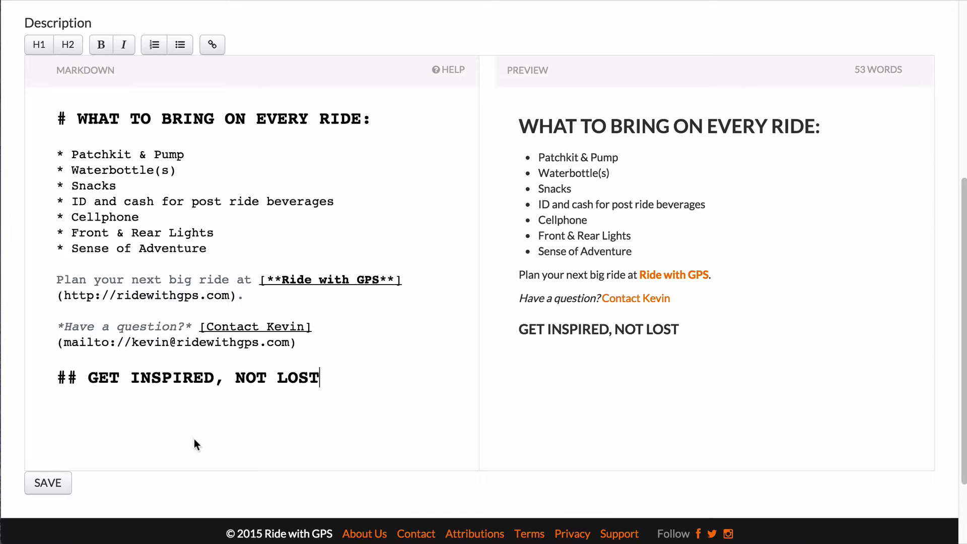
left_click(43, 487)
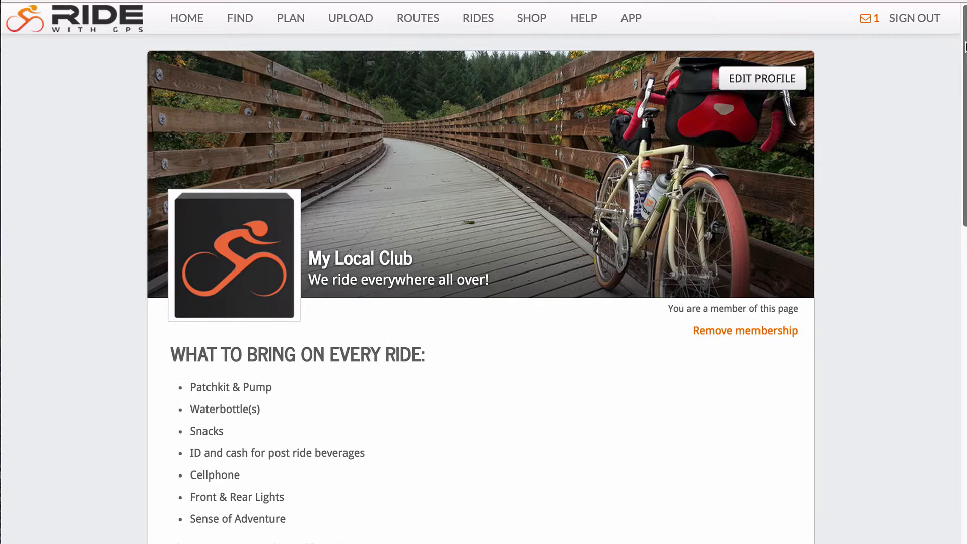
Scroll to the Route Library and try sorting by name, location, distance and elevation gain.
scroll(965, 61, "down", 1)
left_click_drag(965, 62, 964, 302)
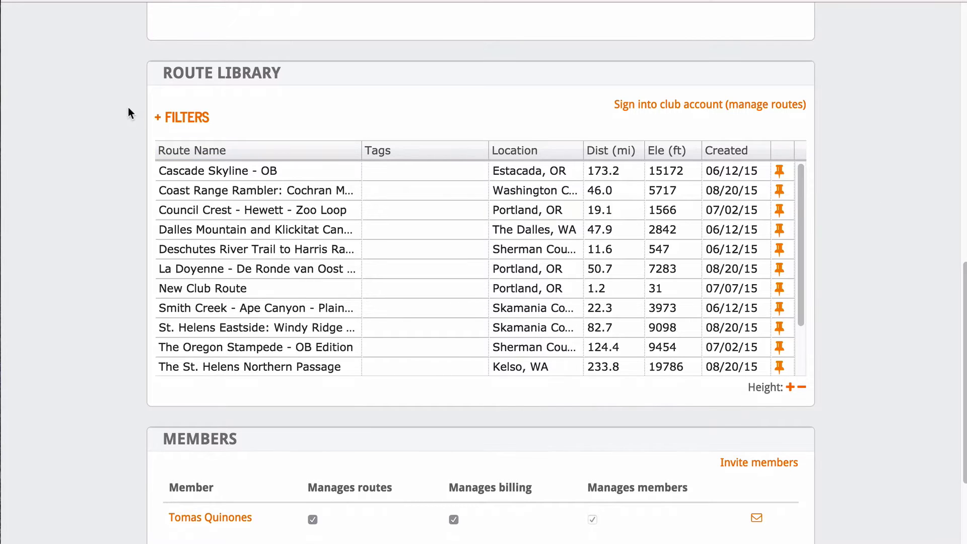
left_click(197, 147)
left_click(197, 151)
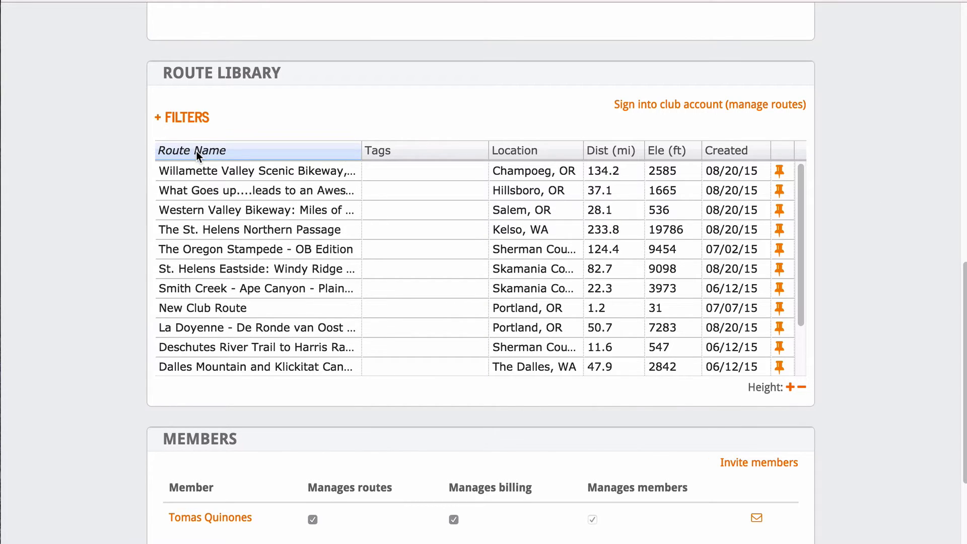
left_click(196, 151)
left_click(504, 147)
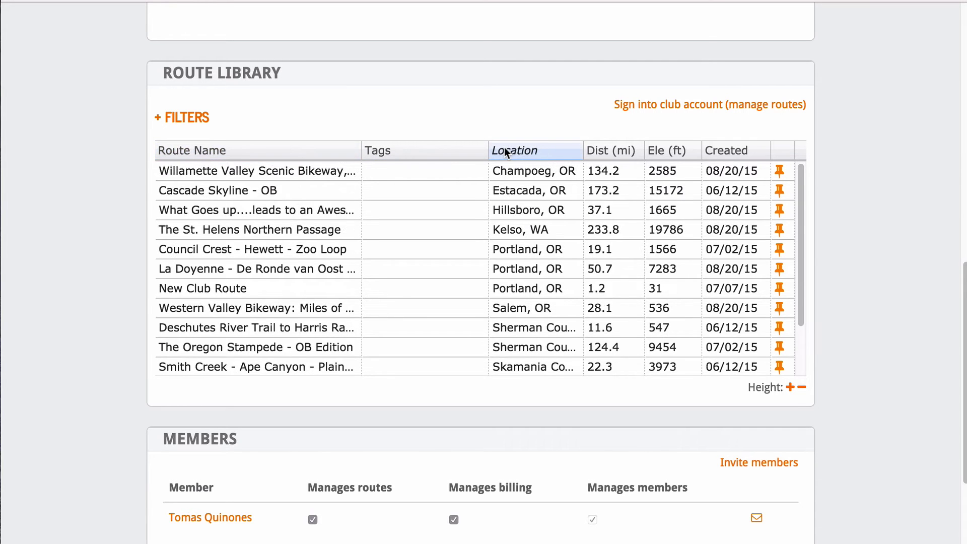
left_click(513, 149)
left_click(521, 152)
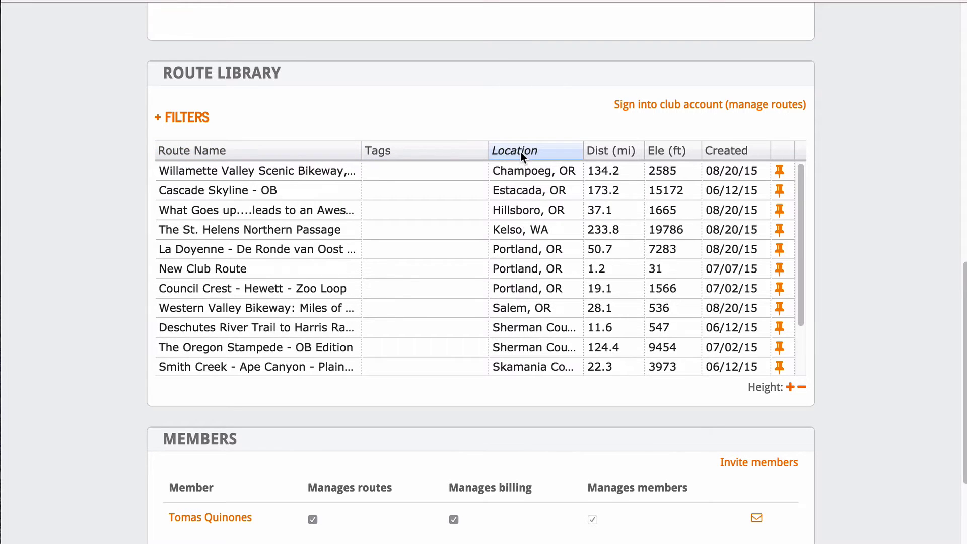
left_click(617, 150)
left_click(618, 150)
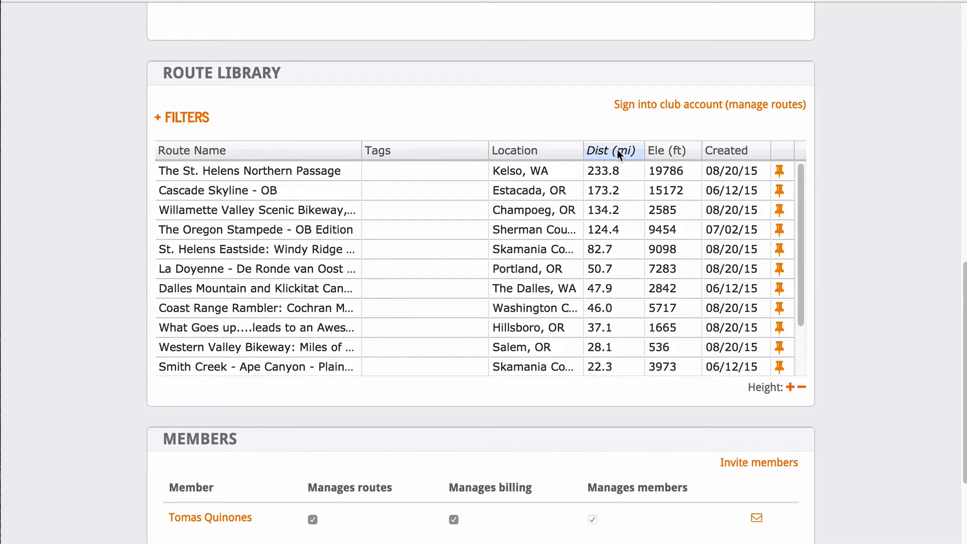
left_click(680, 150)
left_click(682, 151)
Sort routes by creation date, newest first, and toggle the table height taller and back.
left_click(737, 152)
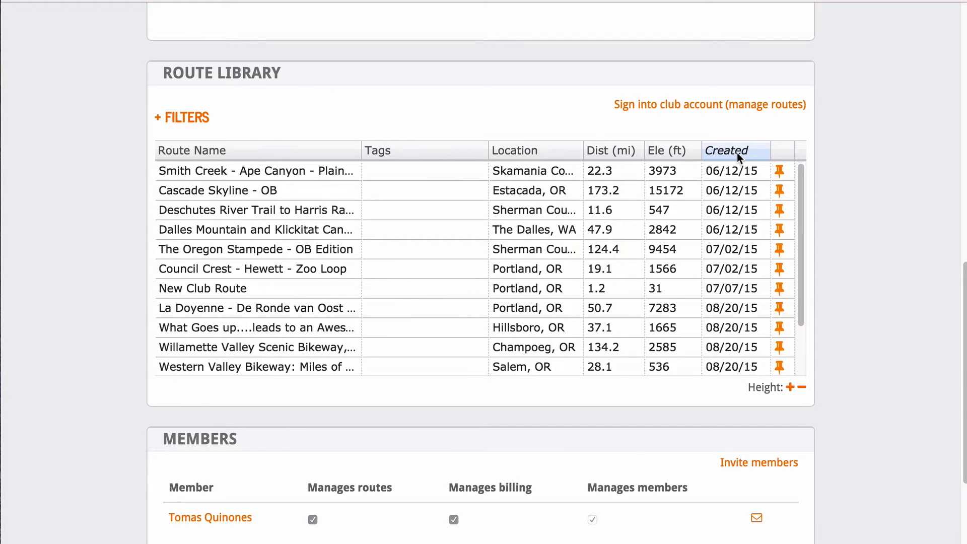
left_click(736, 152)
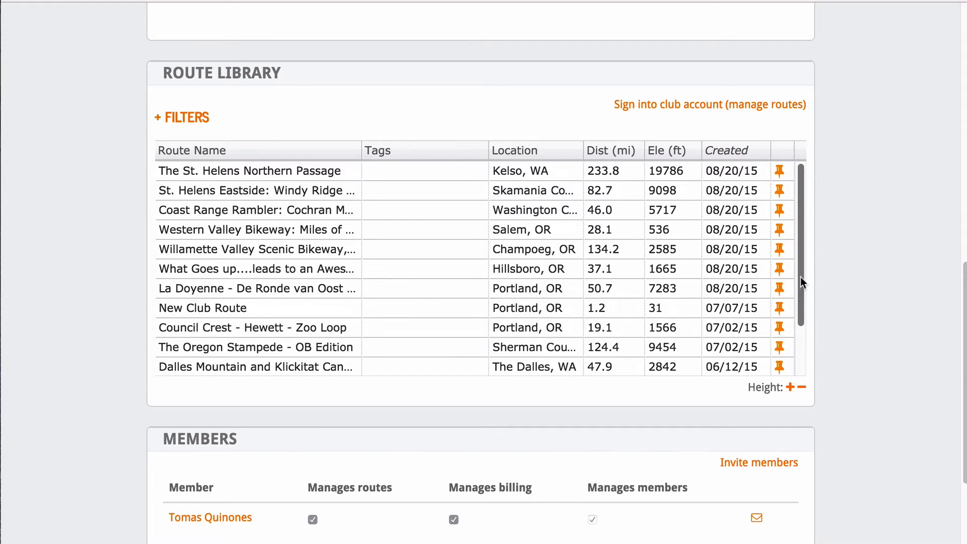
scroll(802, 312, "down", 2)
scroll(804, 343, "up", 2)
left_click(790, 388)
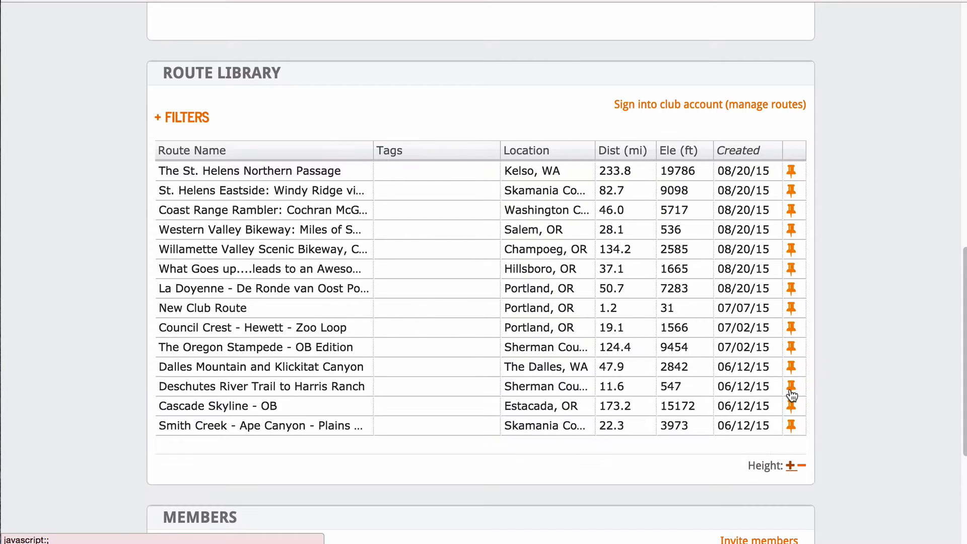
left_click(801, 461)
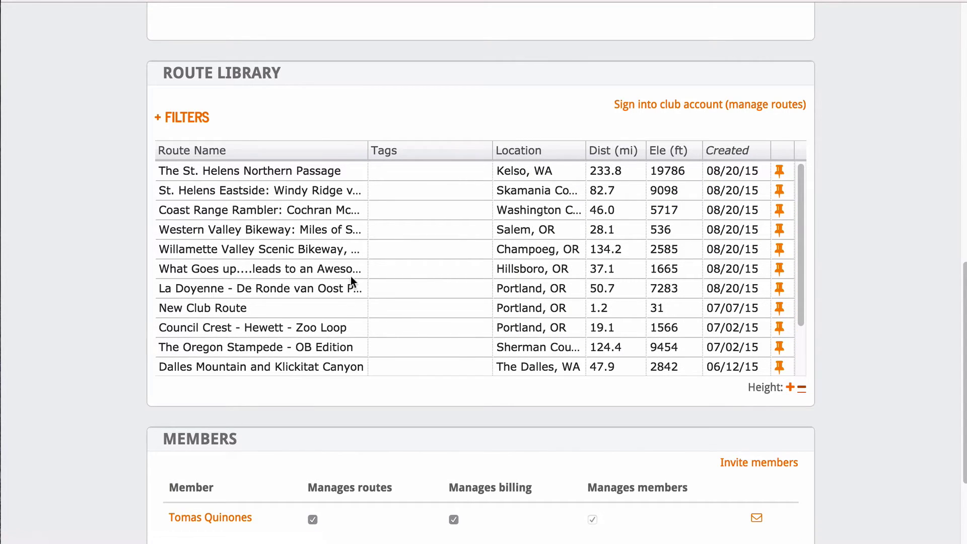
Filter routes to less than 250 miles and 2050–8500 feet of elevation gain.
left_click(185, 119)
left_click(205, 160)
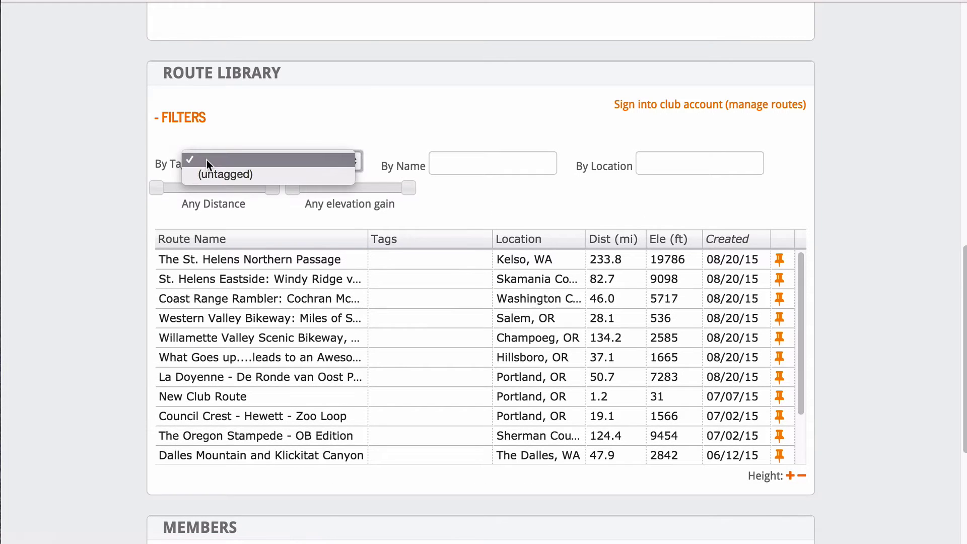
left_click(121, 179)
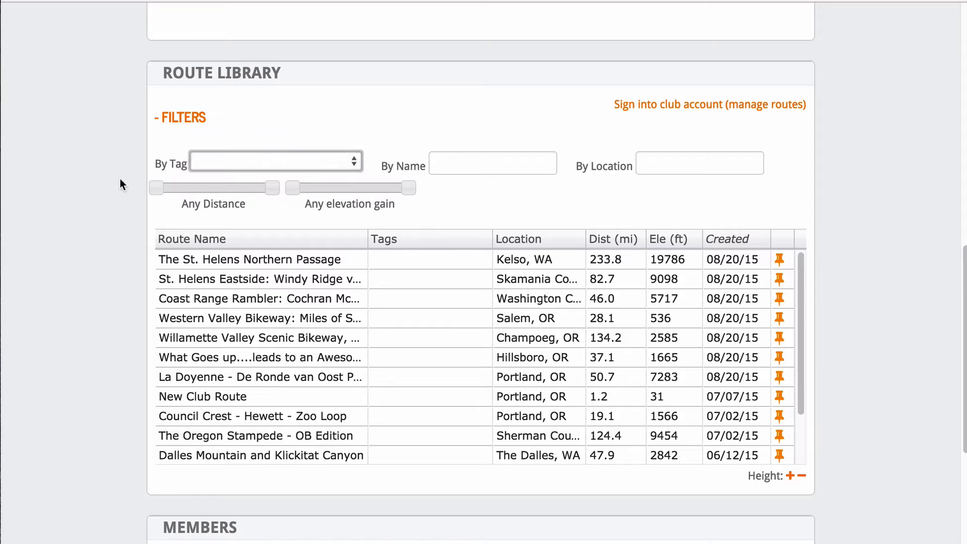
left_click_drag(161, 189, 156, 195)
left_click_drag(264, 188, 316, 188)
left_click_drag(409, 189, 391, 188)
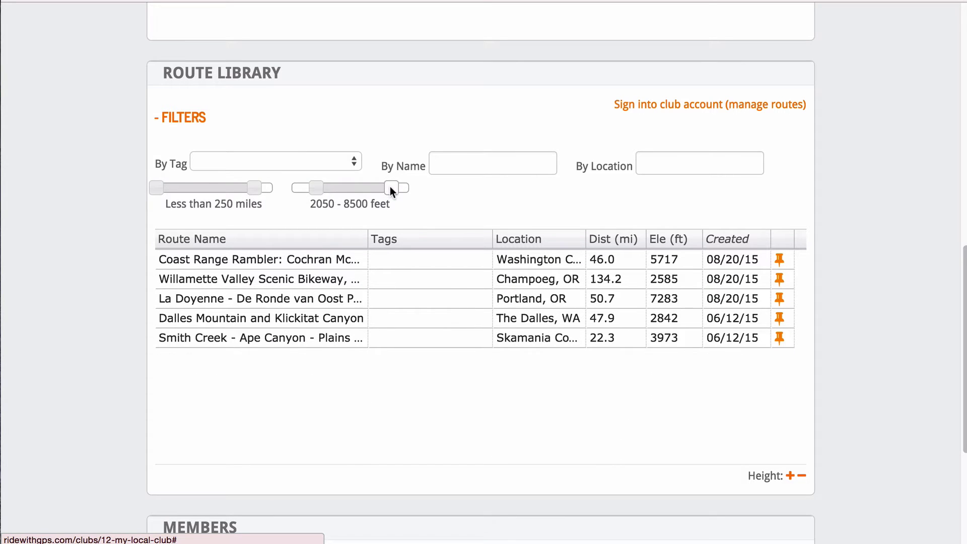
Try the name filter with 'Portland' and the location filter with 'Portl', then clear both.
left_click(472, 158)
type("Portland")
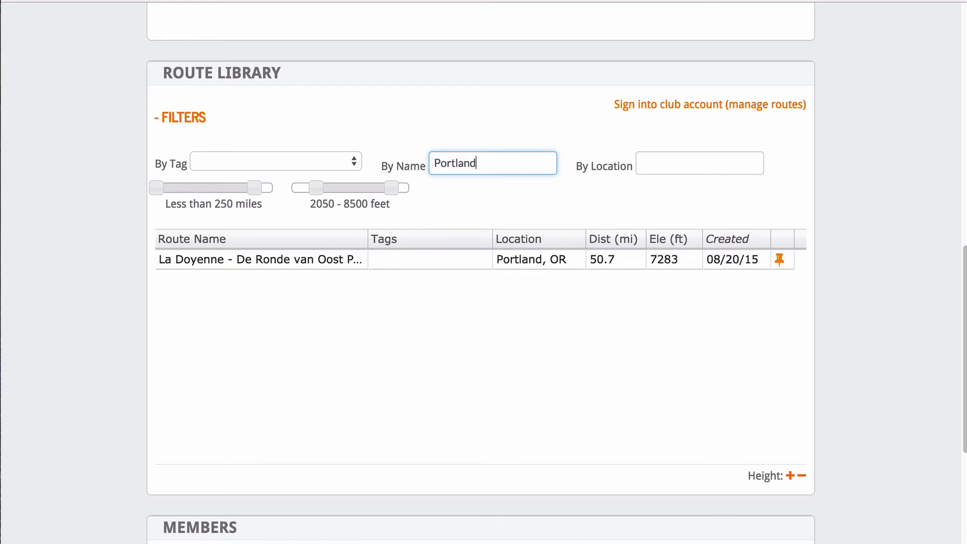
key("BackSpace")
key("BackSpace")
key("BackSpace")
key("BackSpace")
key("BackSpace")
key("BackSpace")
key("BackSpace")
key("BackSpace")
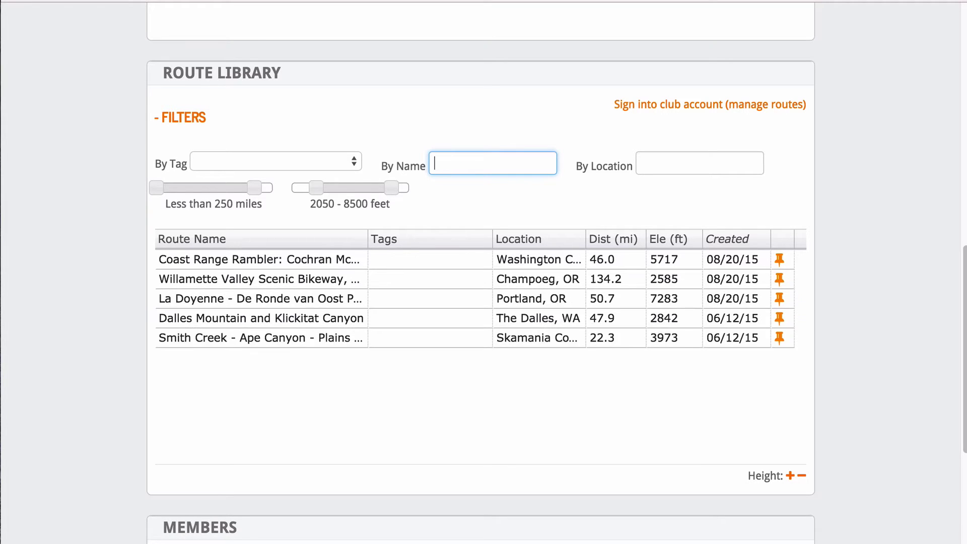
left_click(668, 159)
type("Portl")
key("BackSpace")
key("BackSpace")
key("BackSpace")
key("BackSpace")
key("BackSpace")
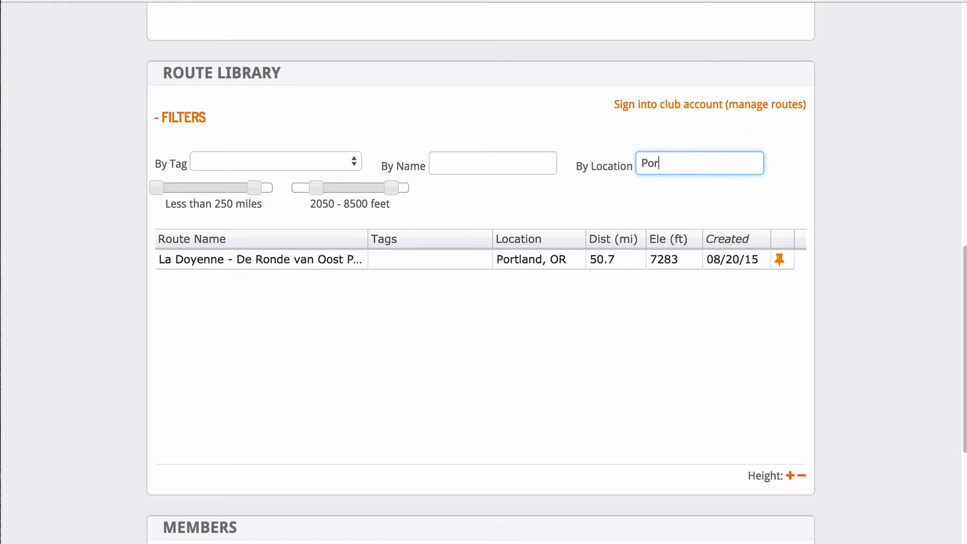
key("shift+Tab")
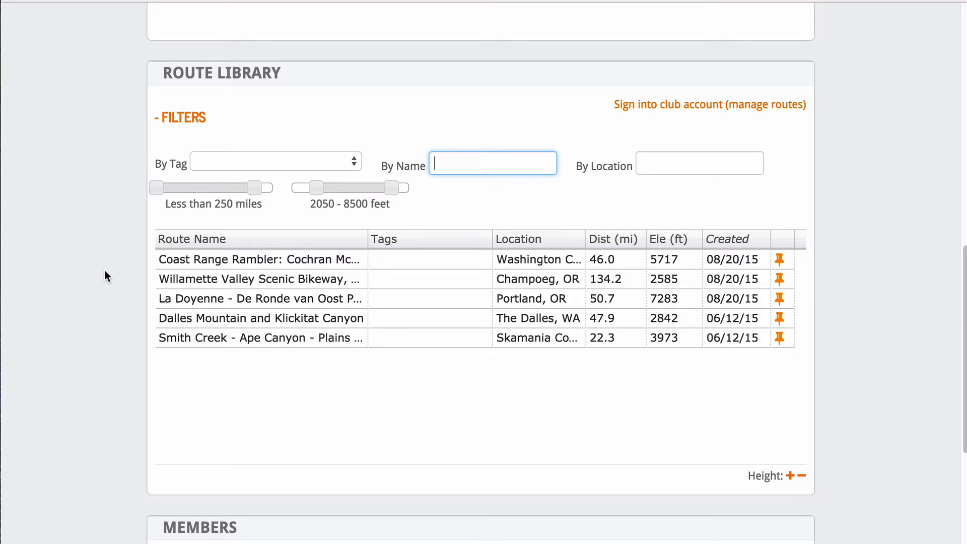
left_click(102, 273)
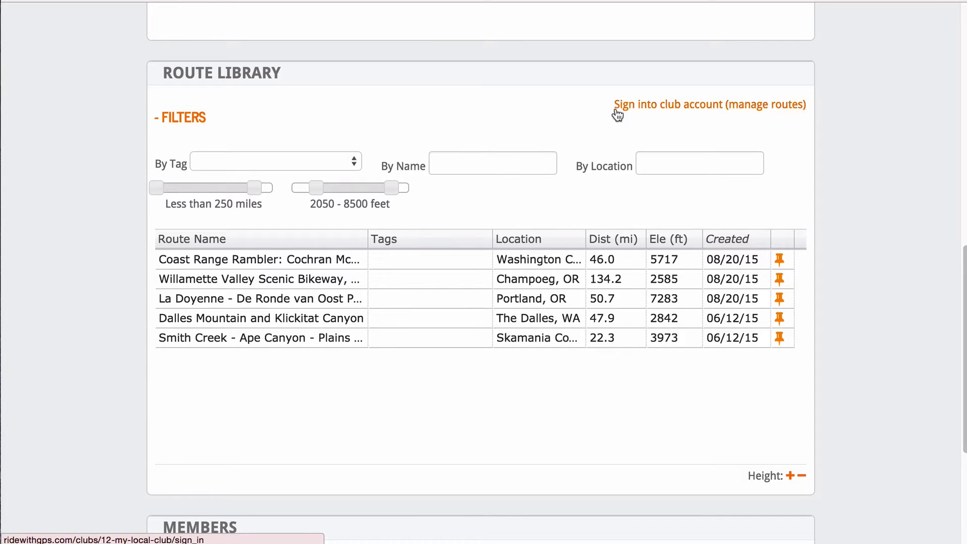
Sign into the club account to manage its routes.
left_click(733, 107)
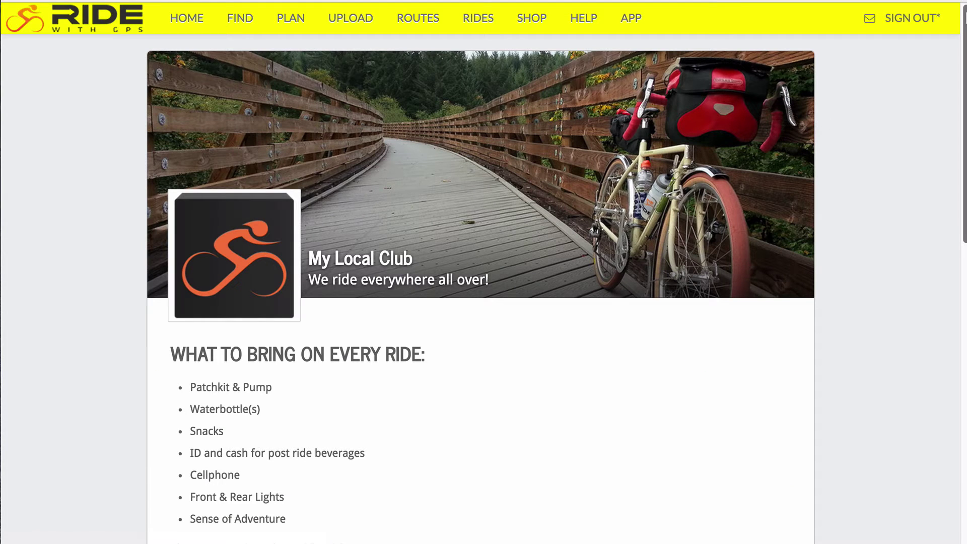
scroll(939, 179, "down", 10)
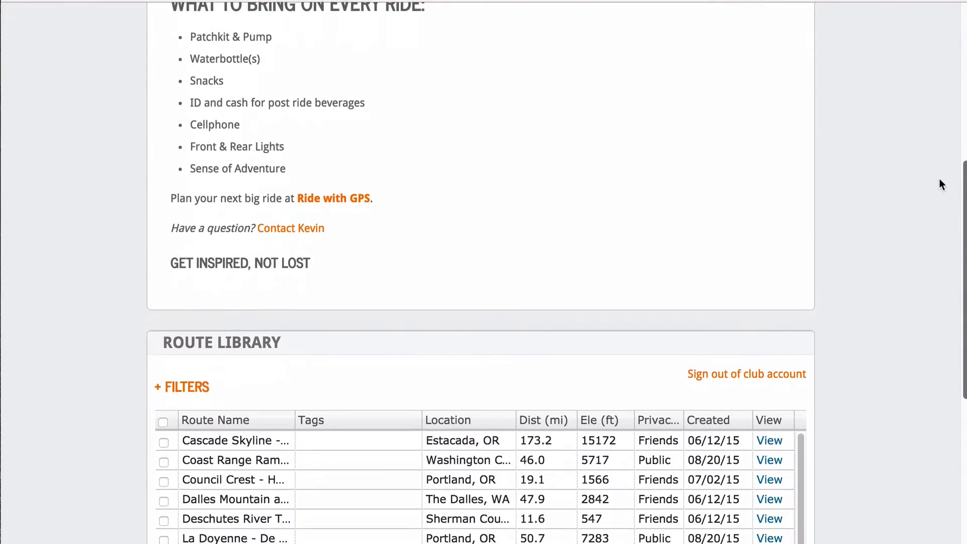
scroll(932, 267, "down", 3)
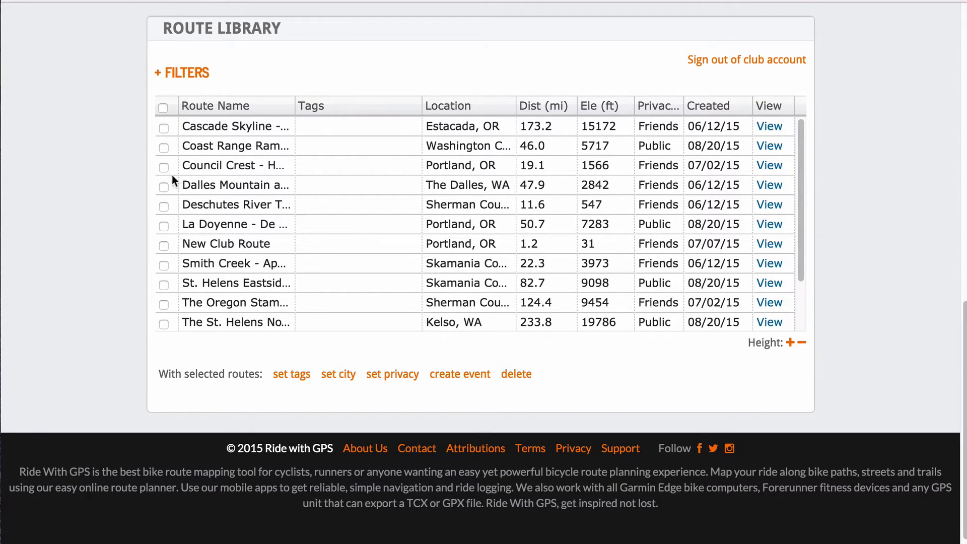
Select Cascade Skyline - OB, Council Crest - Hewett - Zoo Loop and Deschutes River for tagging.
left_click(163, 128)
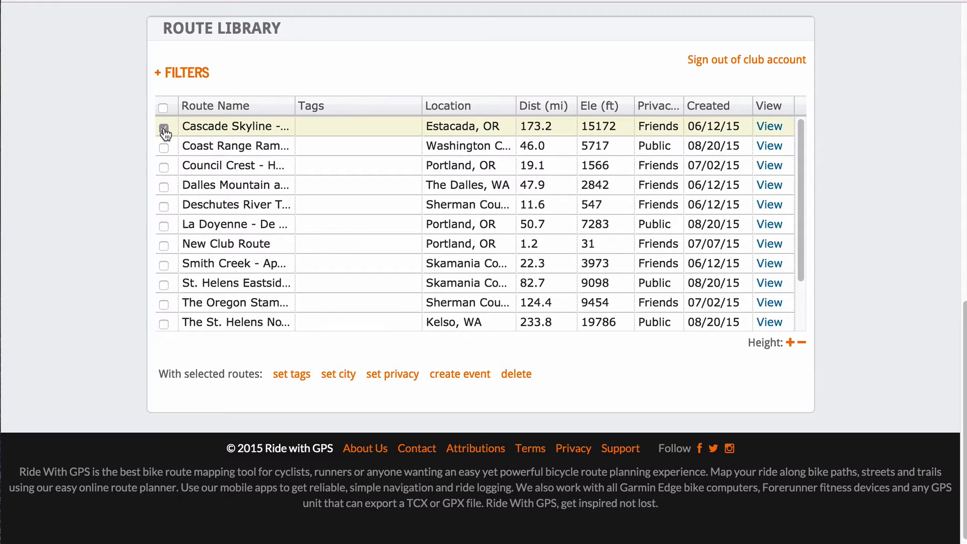
left_click(163, 167)
left_click(164, 207)
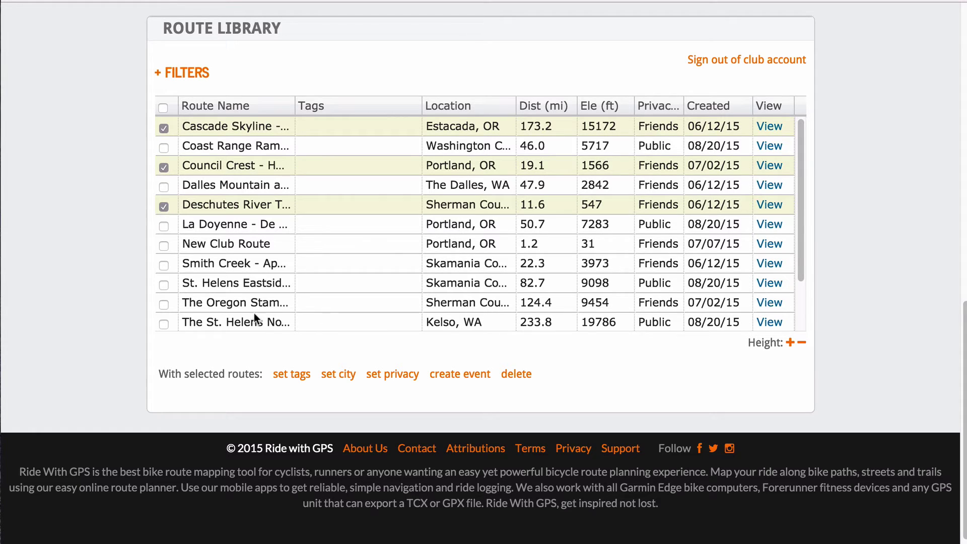
left_click(282, 375)
left_click(268, 402)
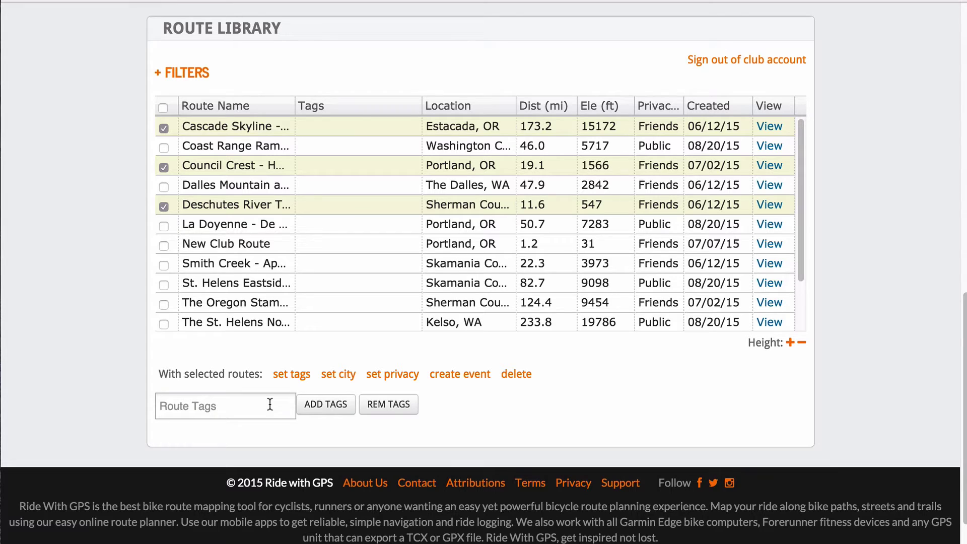
Add the Weekends tag to the three selected routes.
left_click(215, 407)
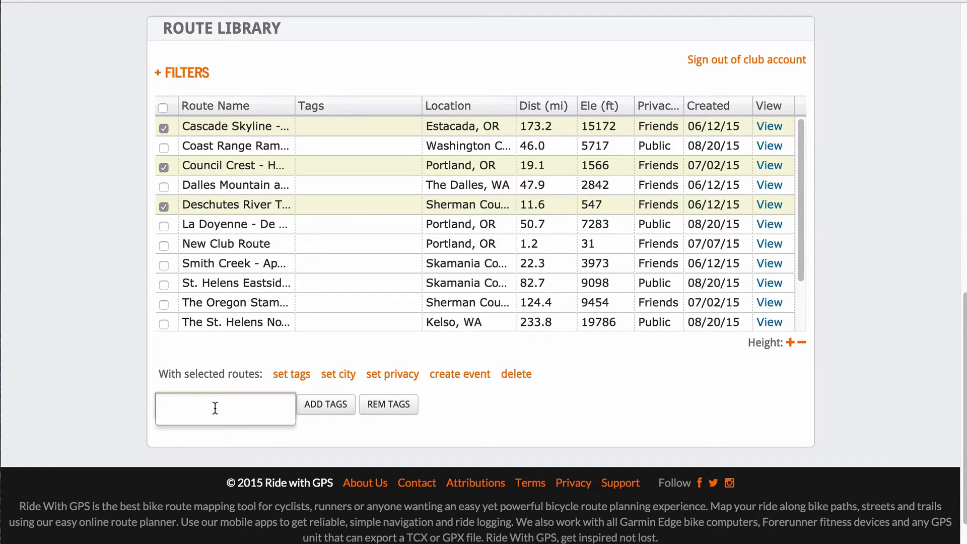
type("Weekend")
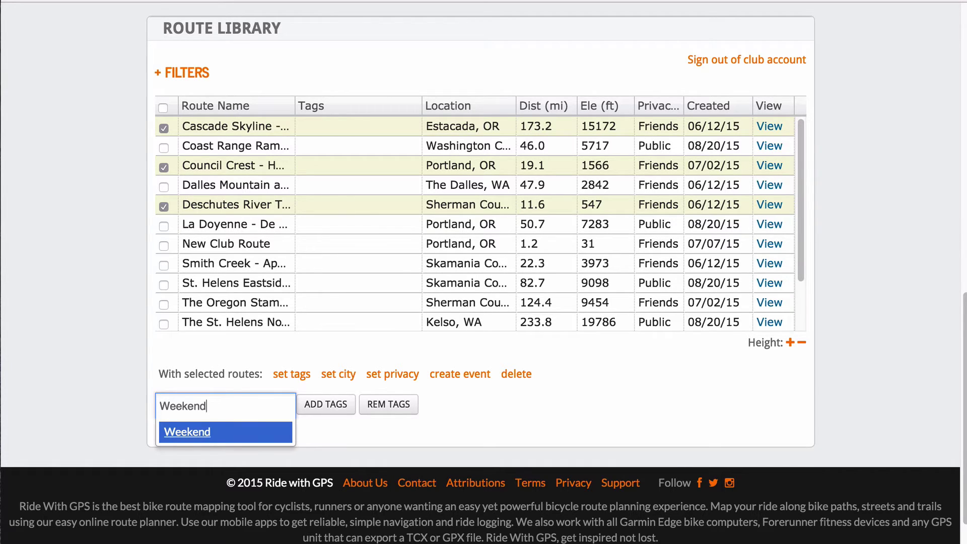
type("s")
left_click(324, 406)
left_click(253, 401)
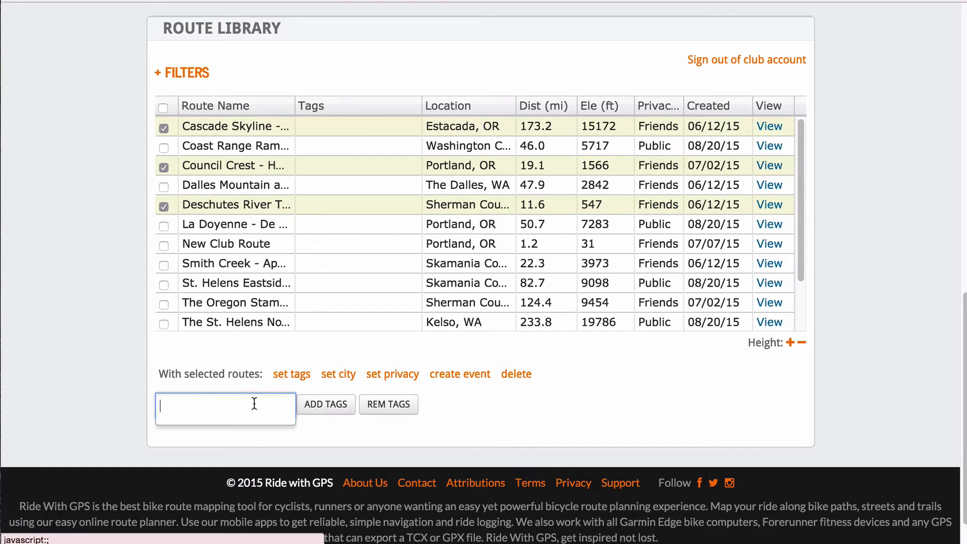
type("Weekends")
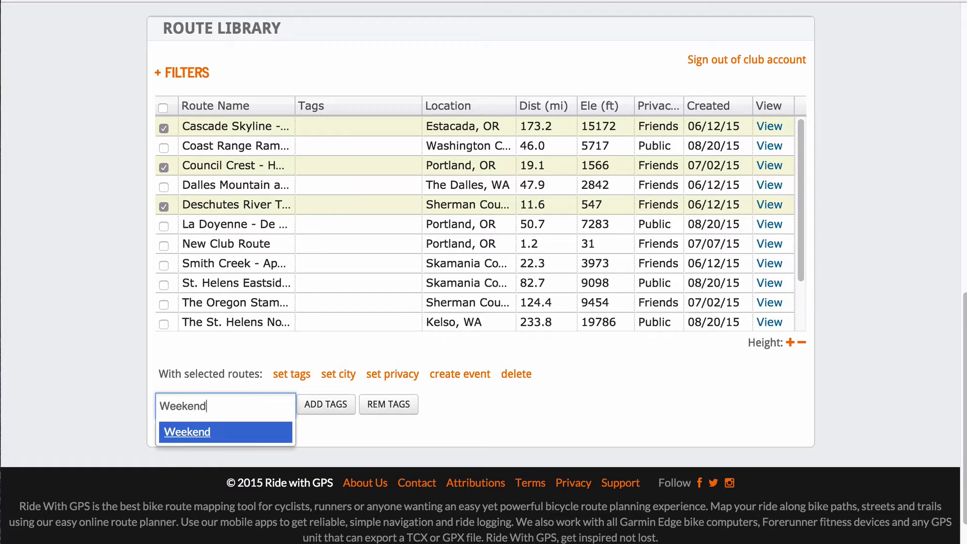
key("Return")
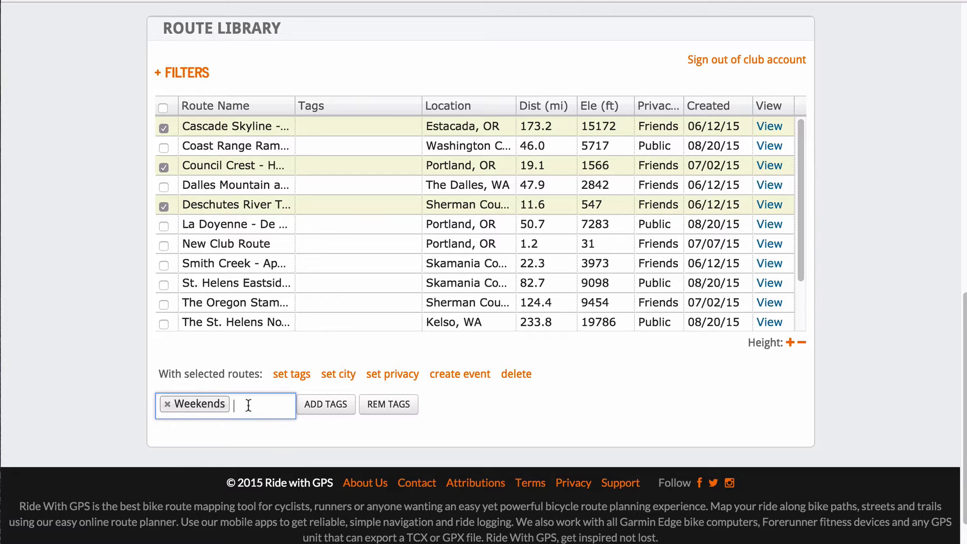
left_click(319, 407)
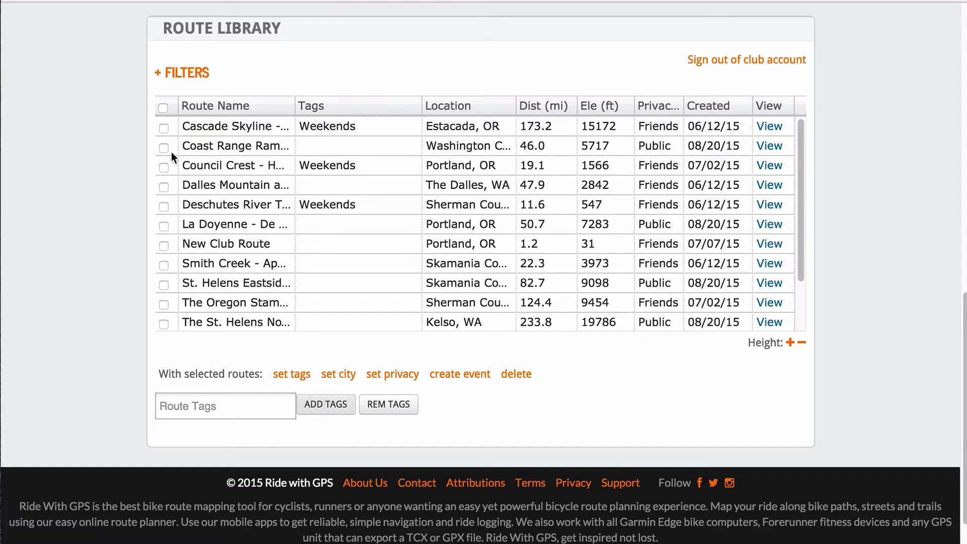
Tag Cascade Skyline - OB and the 124.4- and 233.8-mile routes with Longer Rides.
left_click(164, 129)
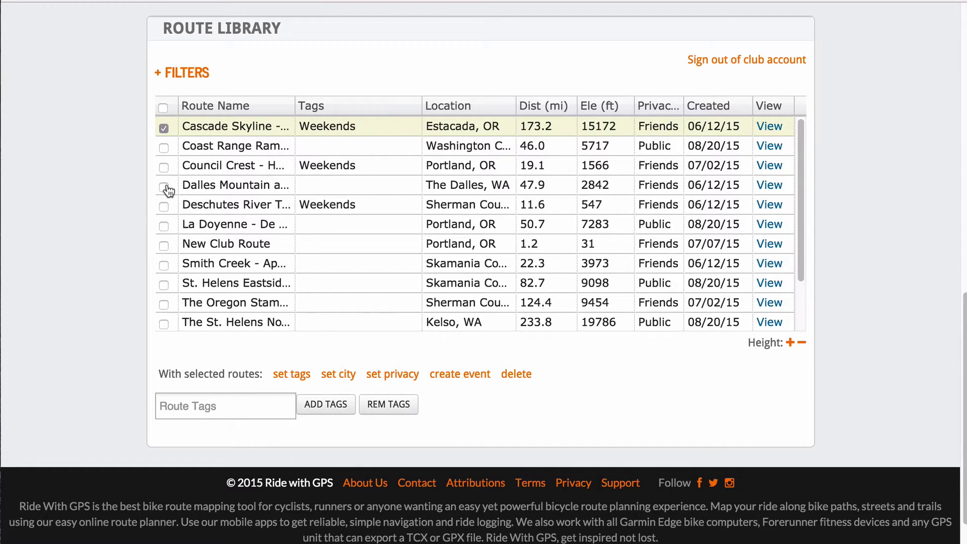
left_click(163, 304)
left_click(164, 324)
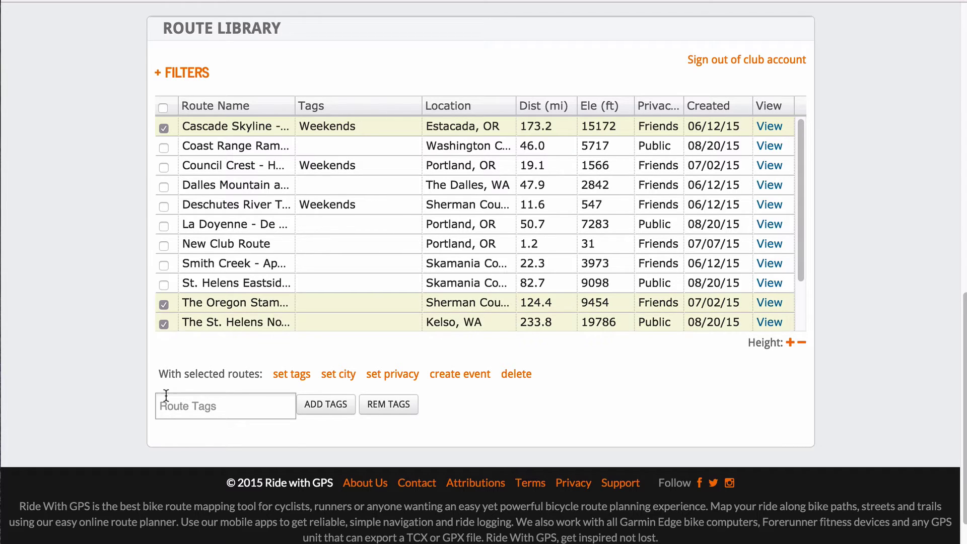
left_click(179, 409)
type("Longer")
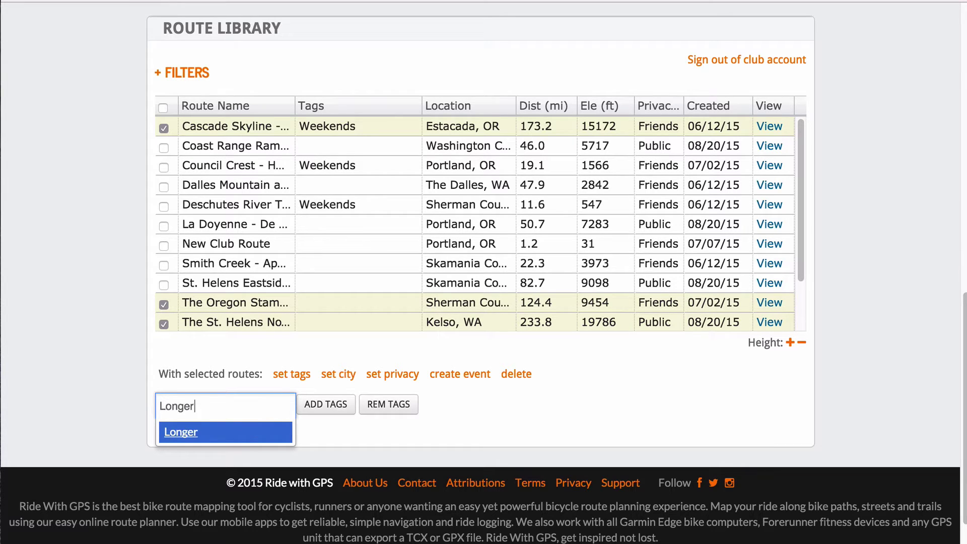
type(" Rides")
key("Return")
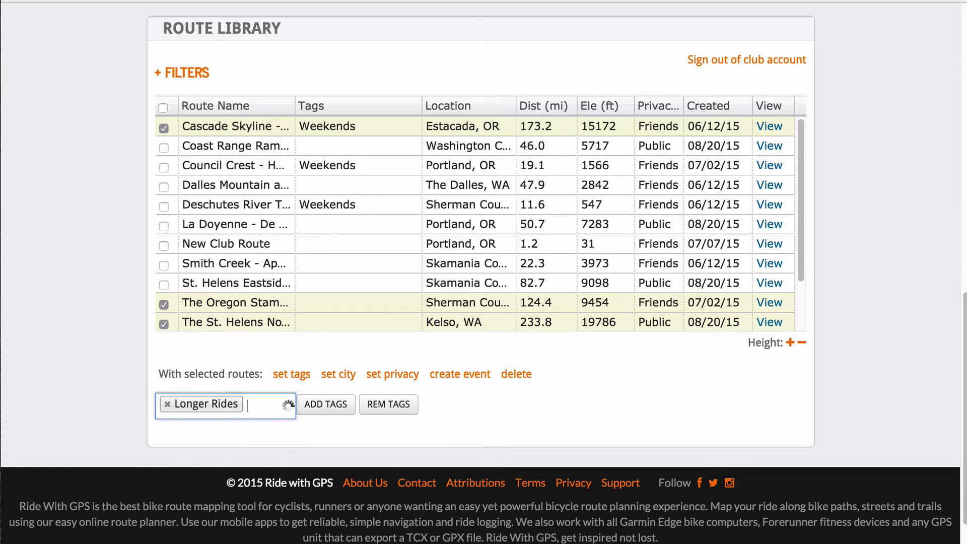
left_click(332, 407)
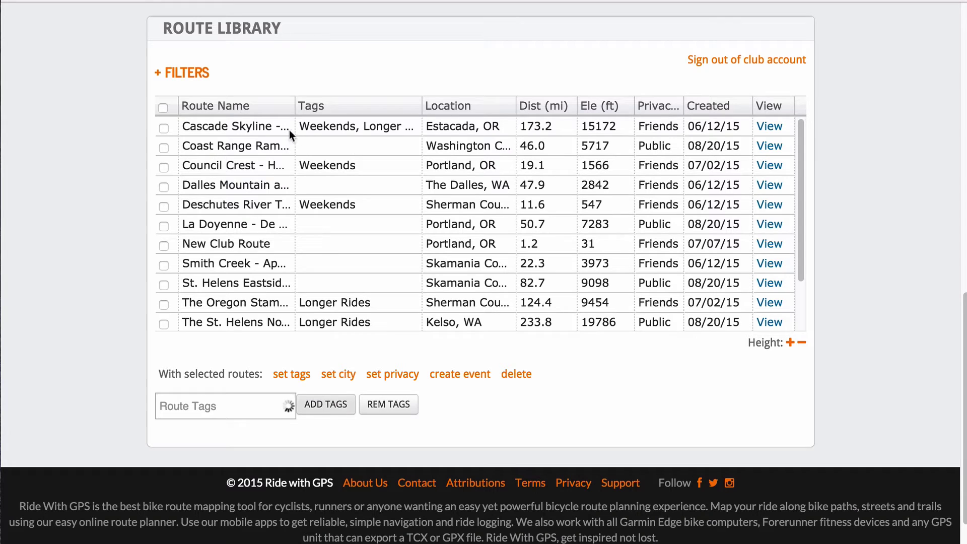
left_click(312, 127)
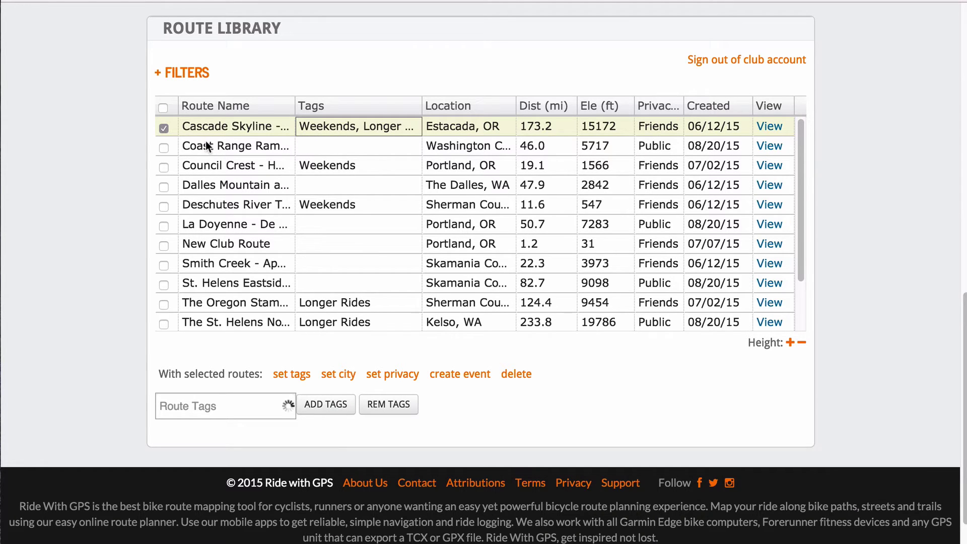
Remove the Longer Rides and Weekends tags from the 173.2-mile Cascade Skyline route.
left_click(388, 406)
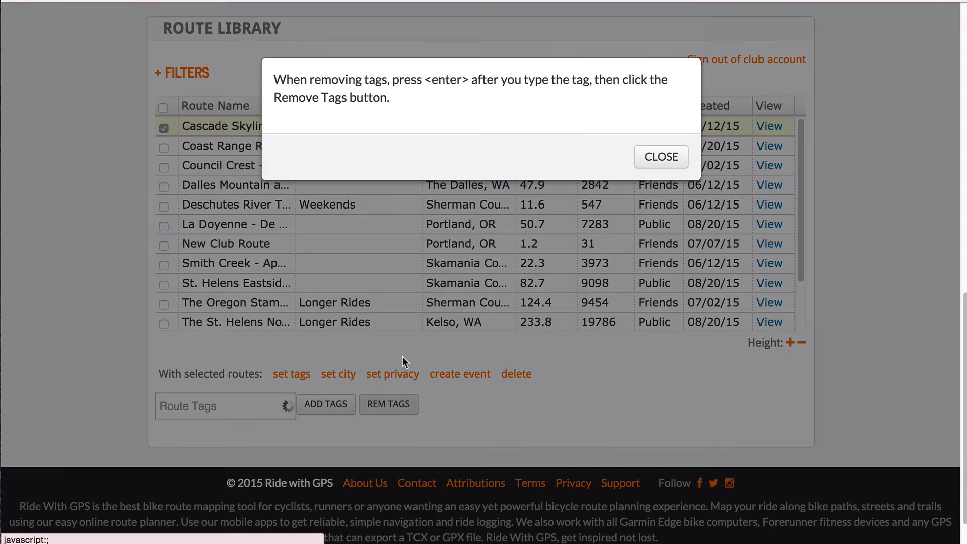
left_click(661, 156)
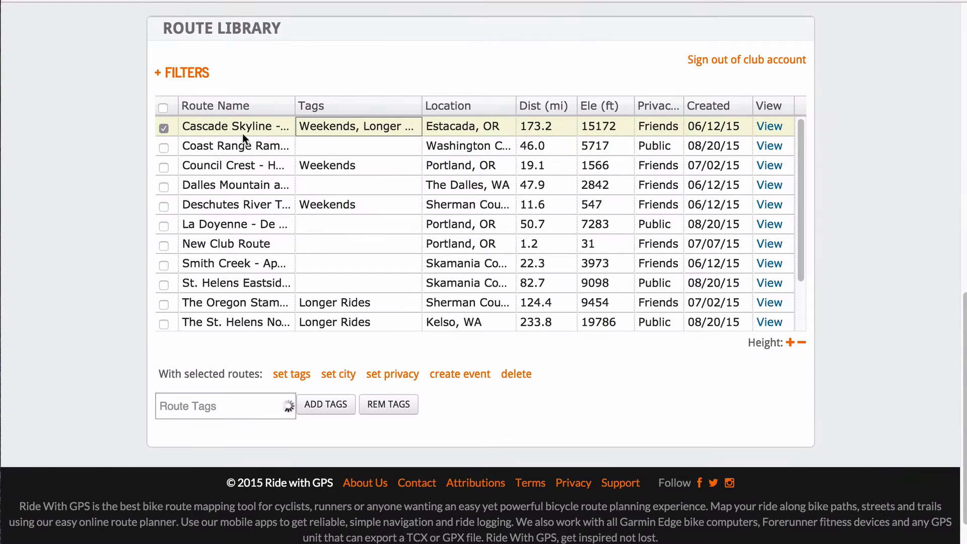
left_click(240, 127)
left_click(258, 401)
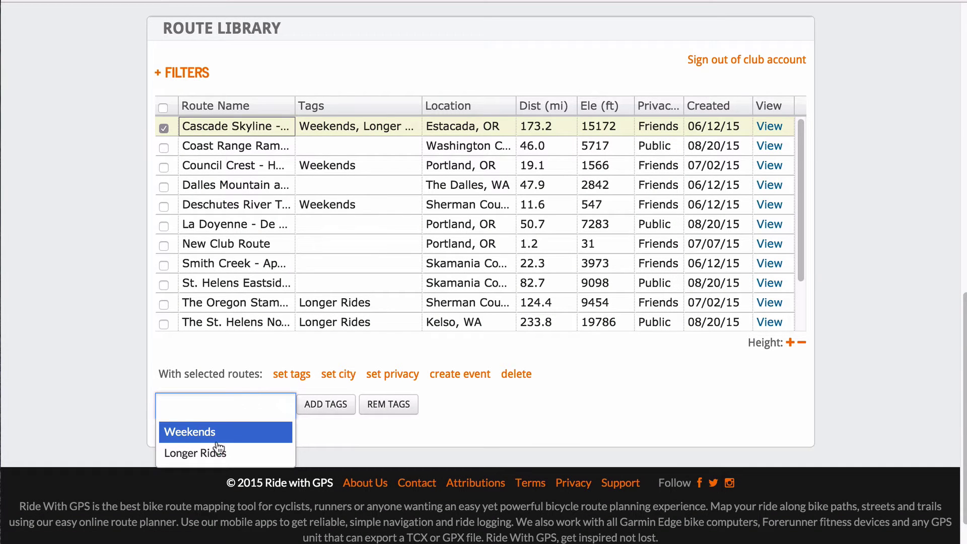
left_click(211, 453)
left_click(276, 403)
left_click(245, 439)
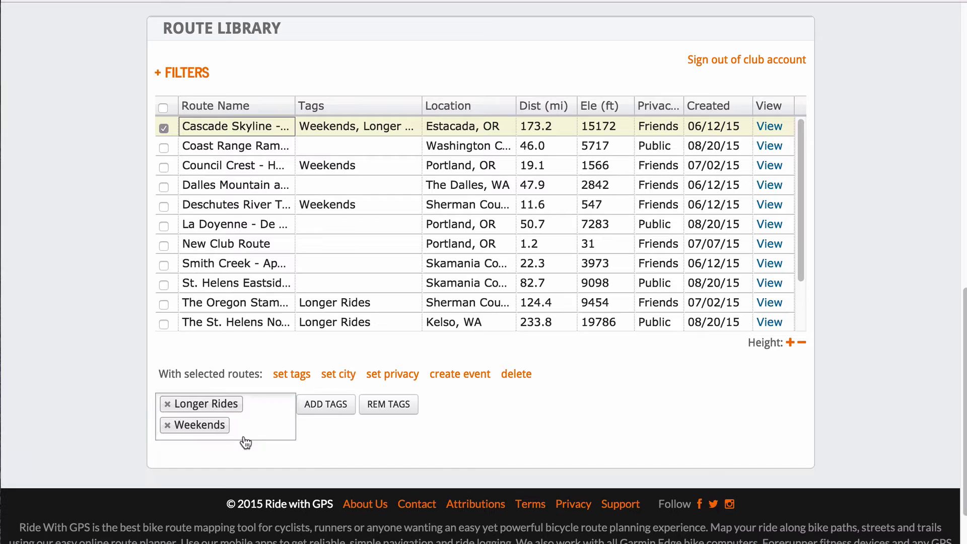
left_click(389, 405)
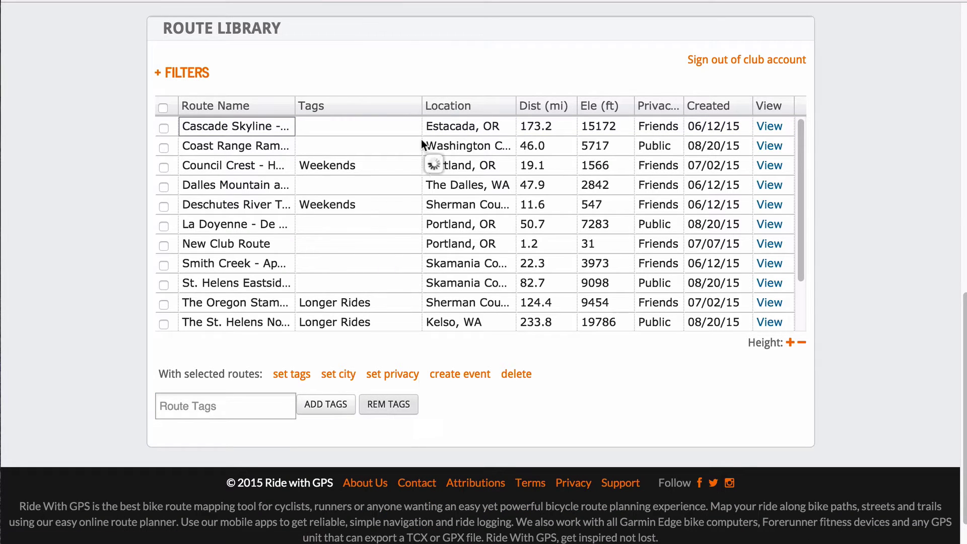
Show the route filters and try the By Tag filter with untagged, Weekends, then Longer Rides.
left_click(189, 75)
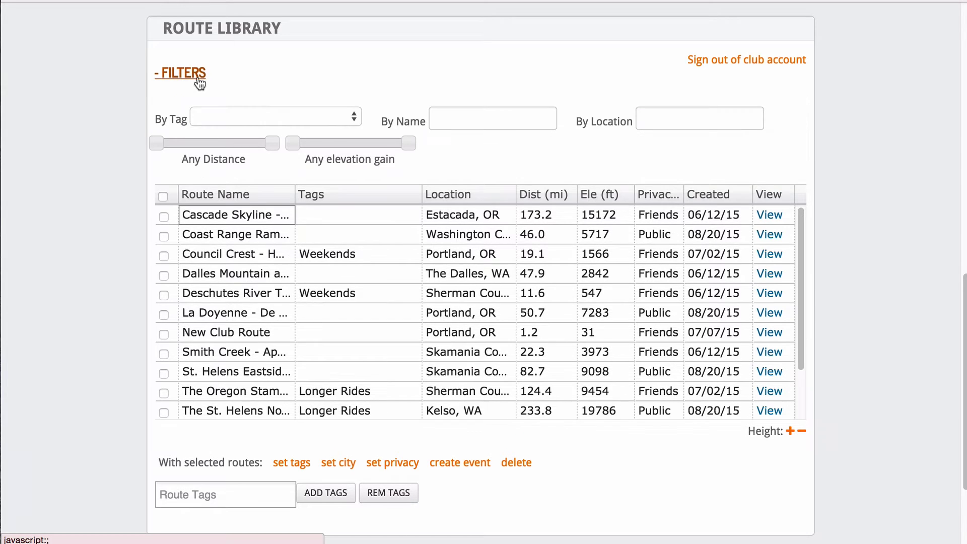
left_click(216, 119)
left_click(219, 130)
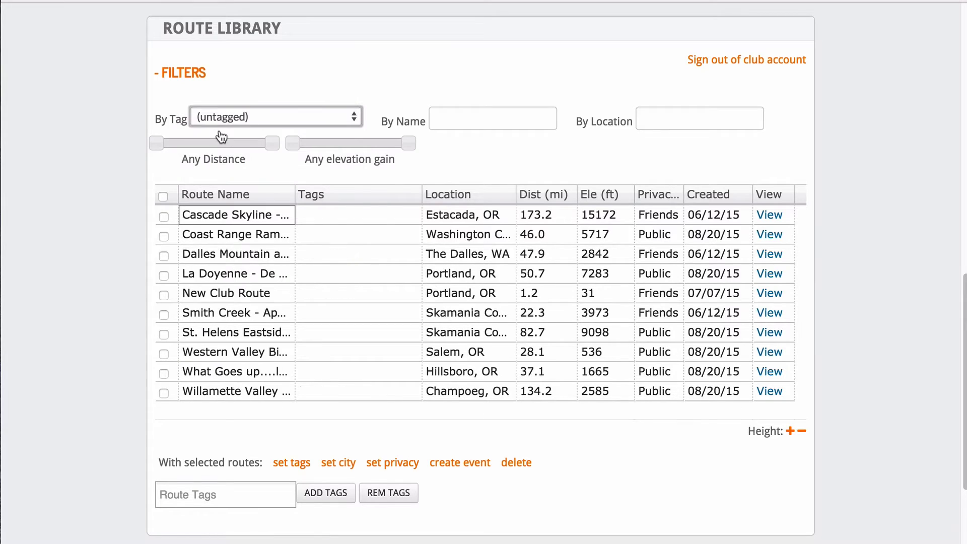
left_click(226, 123)
left_click(222, 130)
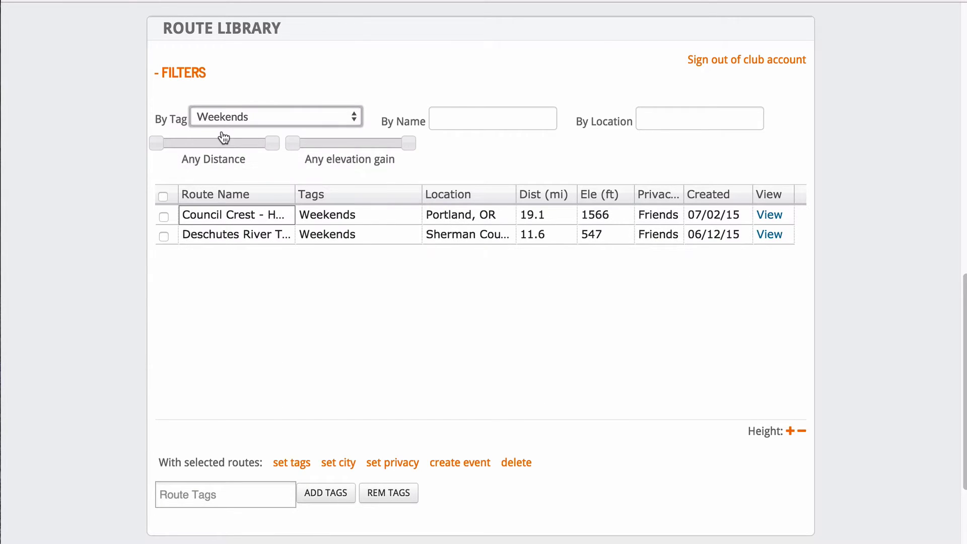
left_click(224, 117)
left_click(225, 130)
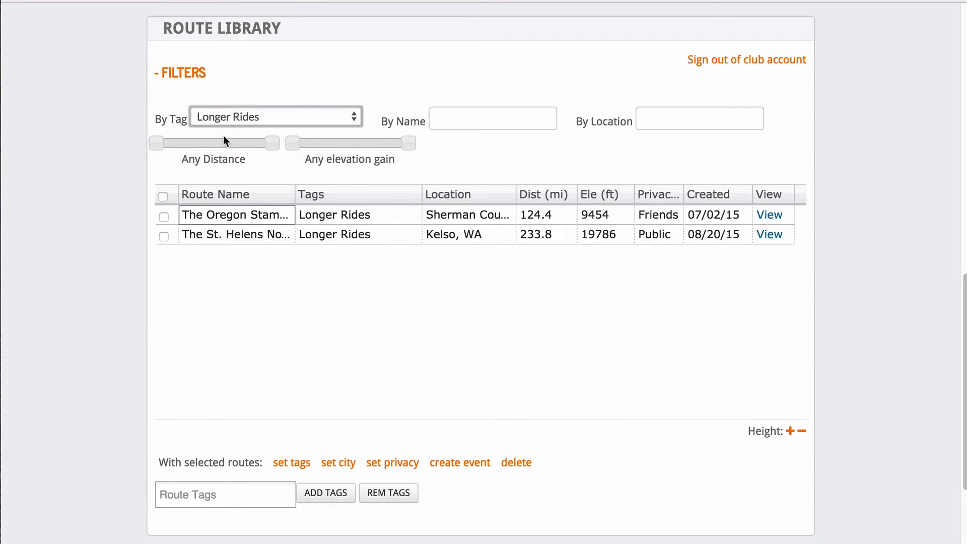
Limit routes to over 45 miles, then clear the tag filter to list all routes.
left_click_drag(176, 144, 155, 145)
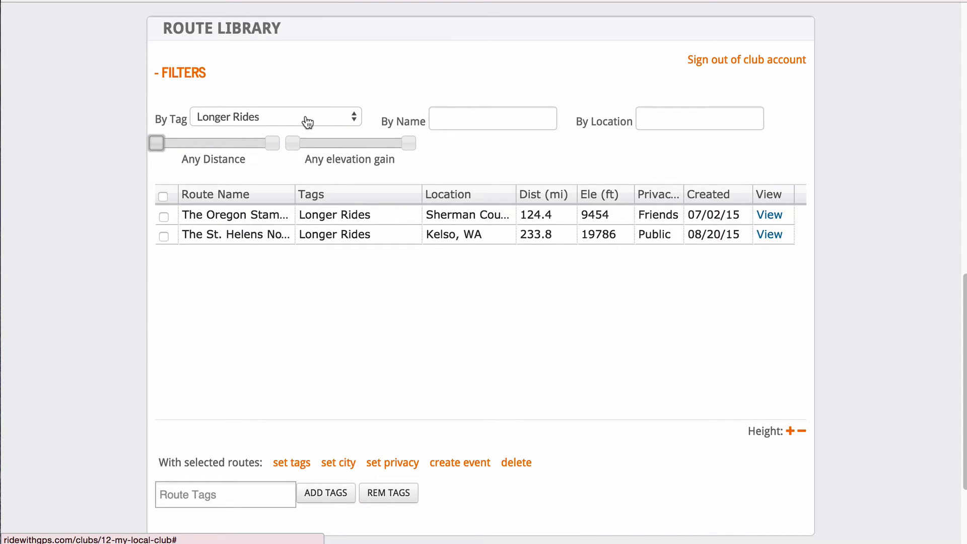
left_click(204, 119)
left_click(213, 71)
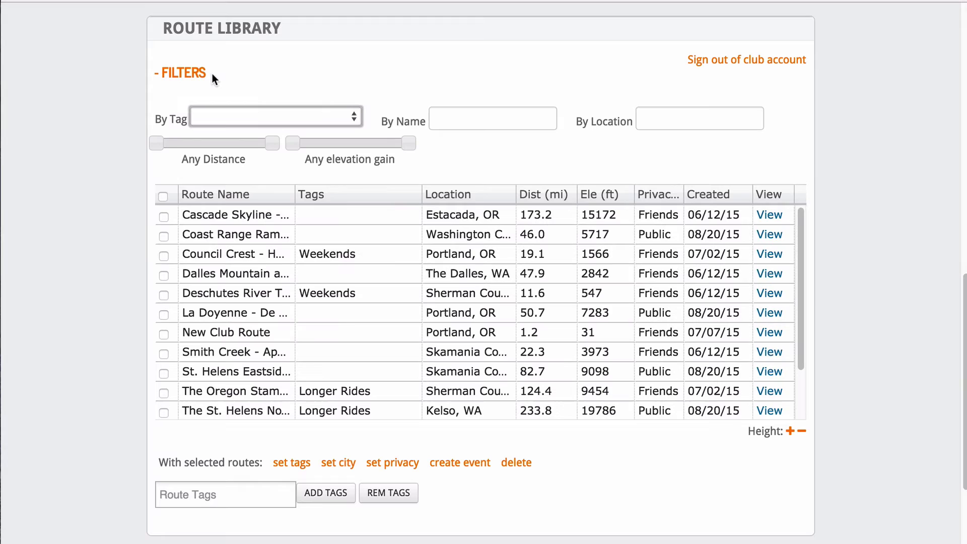
Set the 47.9-mile Dalles Mountain route's city to Dallesport.
left_click(163, 276)
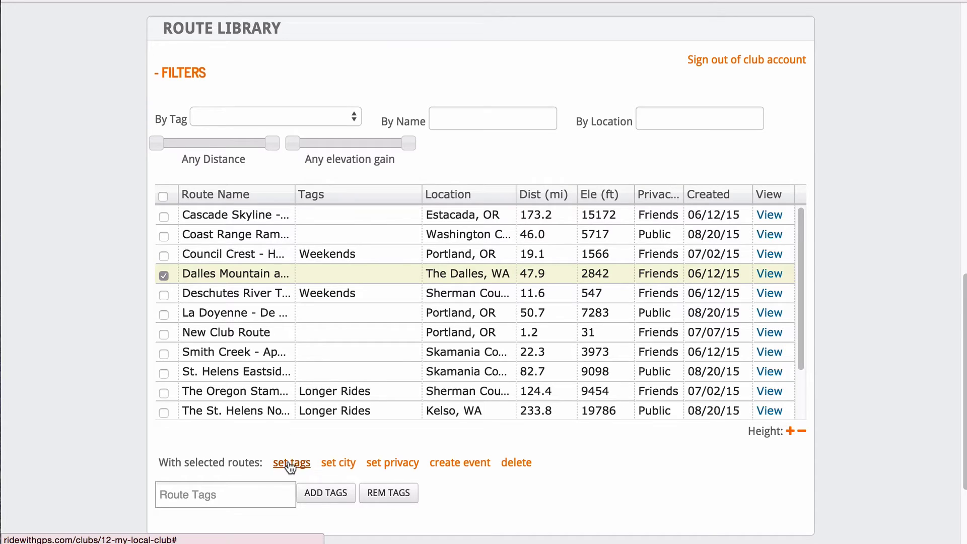
left_click(328, 462)
left_click(248, 499)
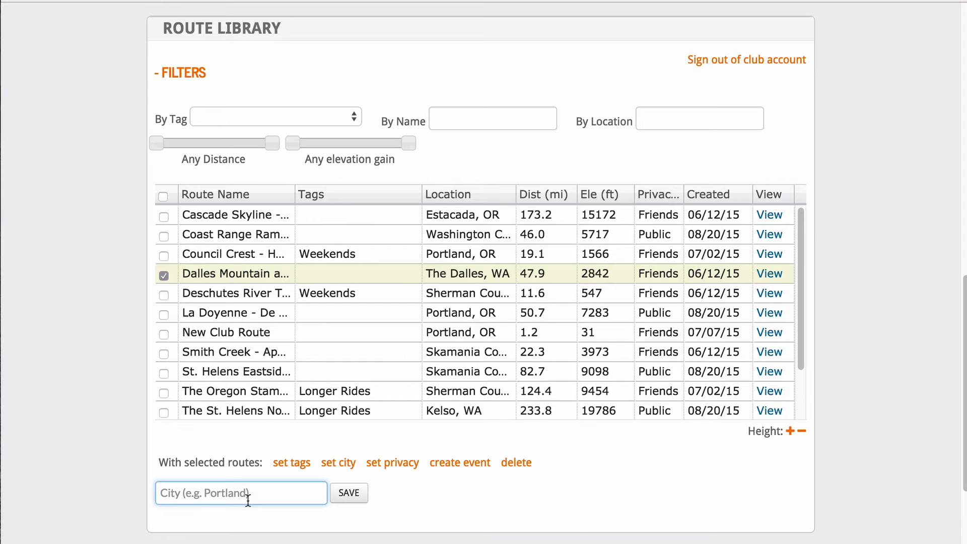
type("Dallesport")
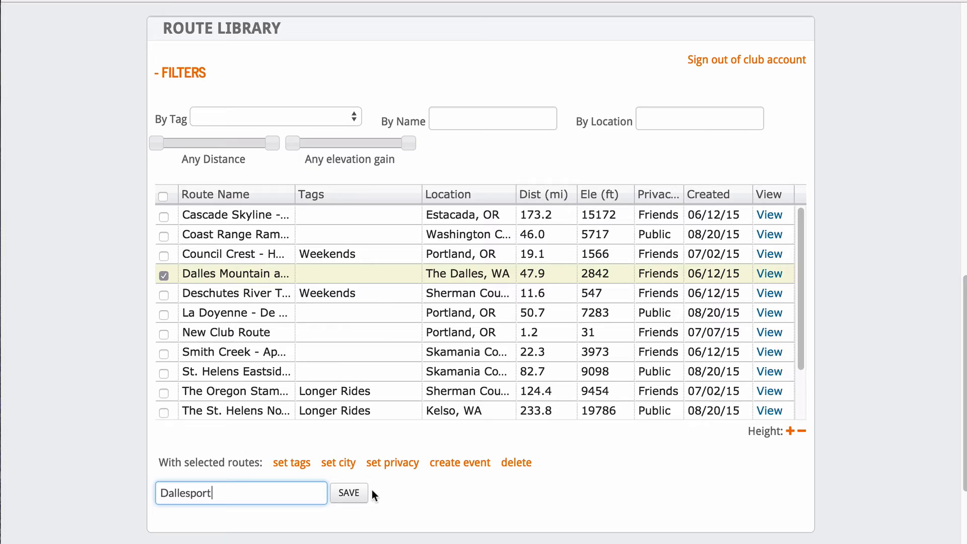
left_click(354, 493)
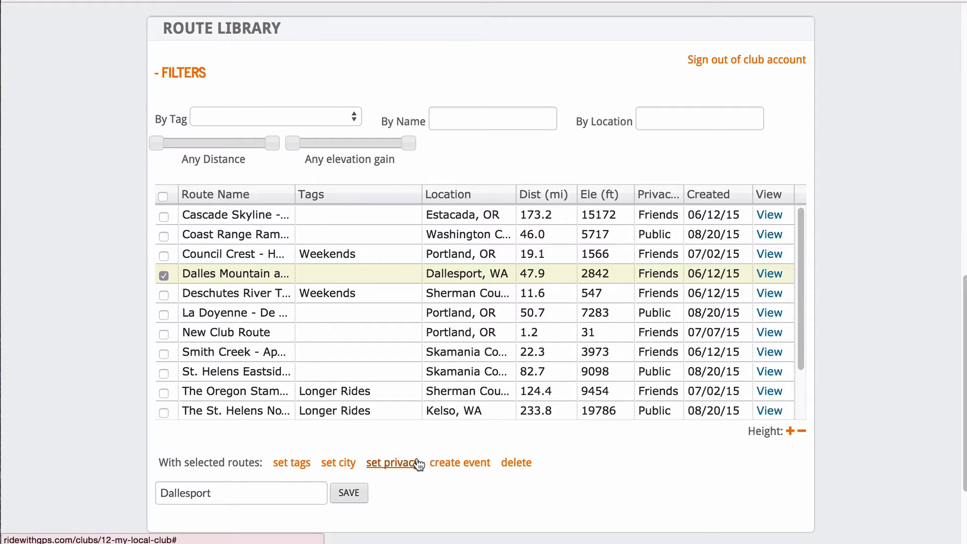
Make Cascade Skyline, Coast Range, Dalles Mountain and Smith Creek Friends Only, then select the Portland route.
left_click(165, 218)
left_click(164, 236)
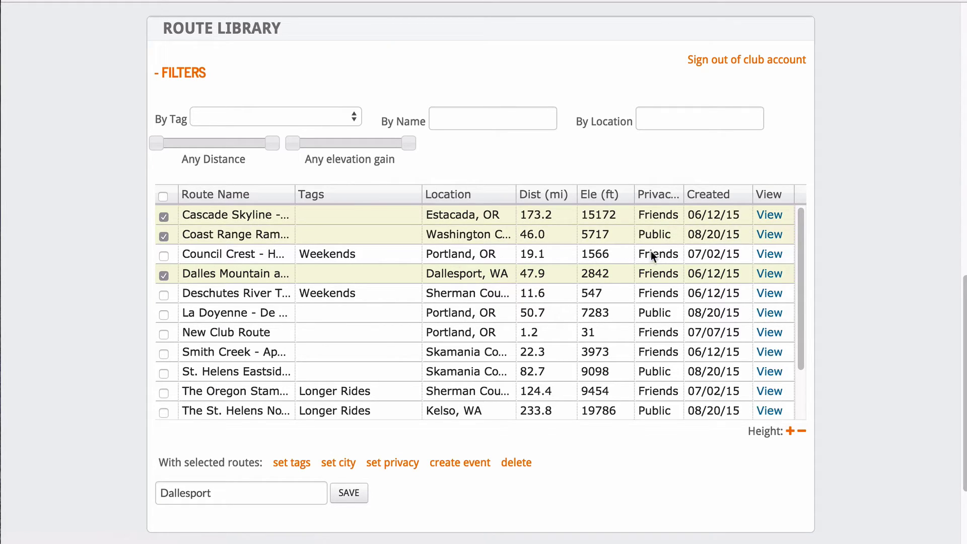
left_click(164, 354)
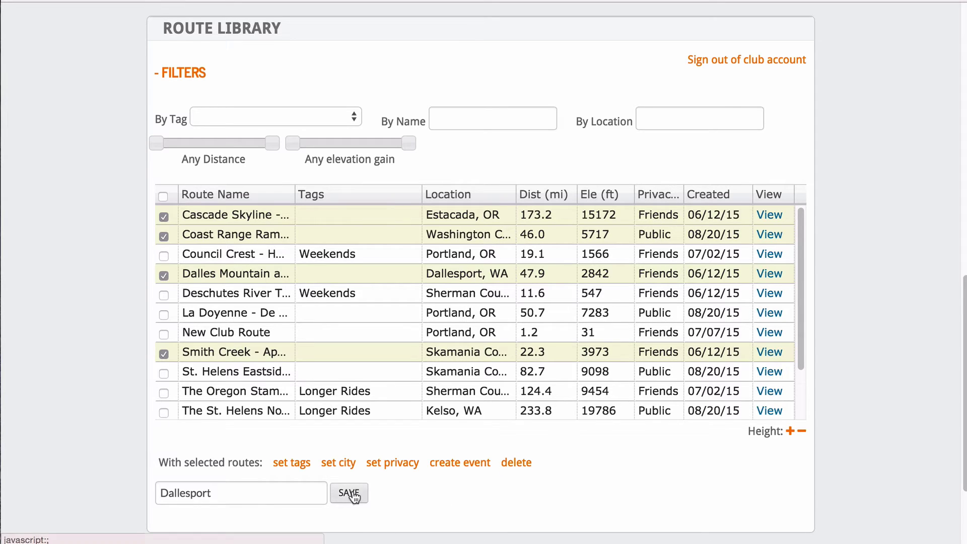
left_click(402, 466)
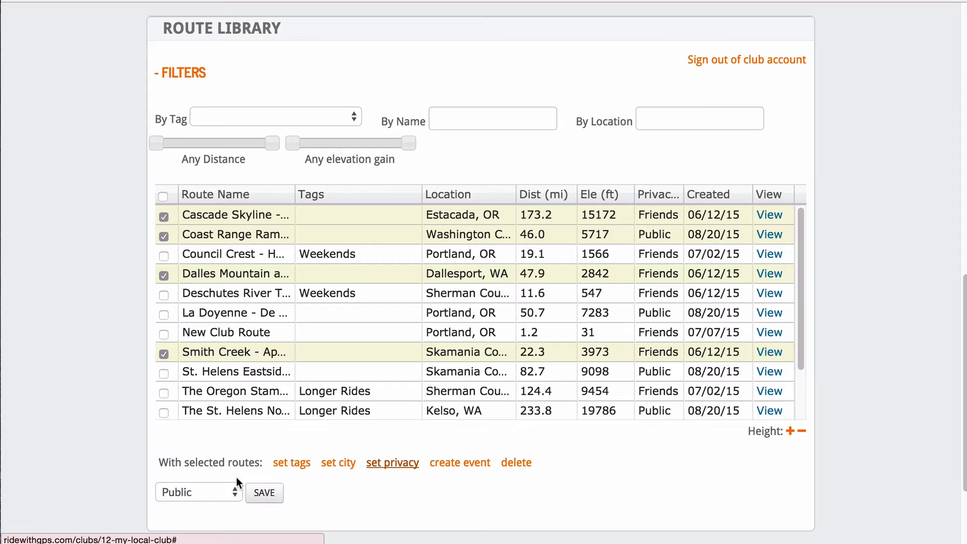
left_click(209, 494)
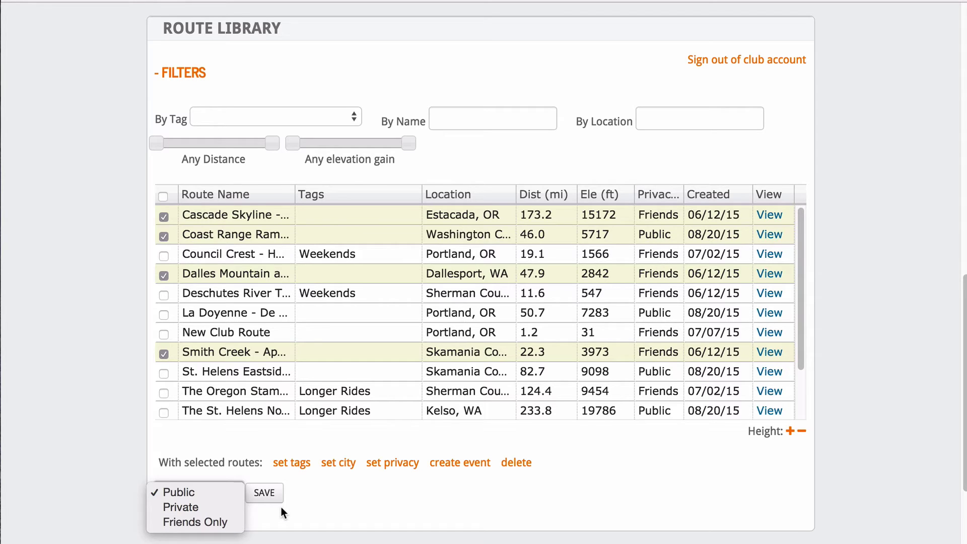
left_click(270, 492)
left_click(230, 502)
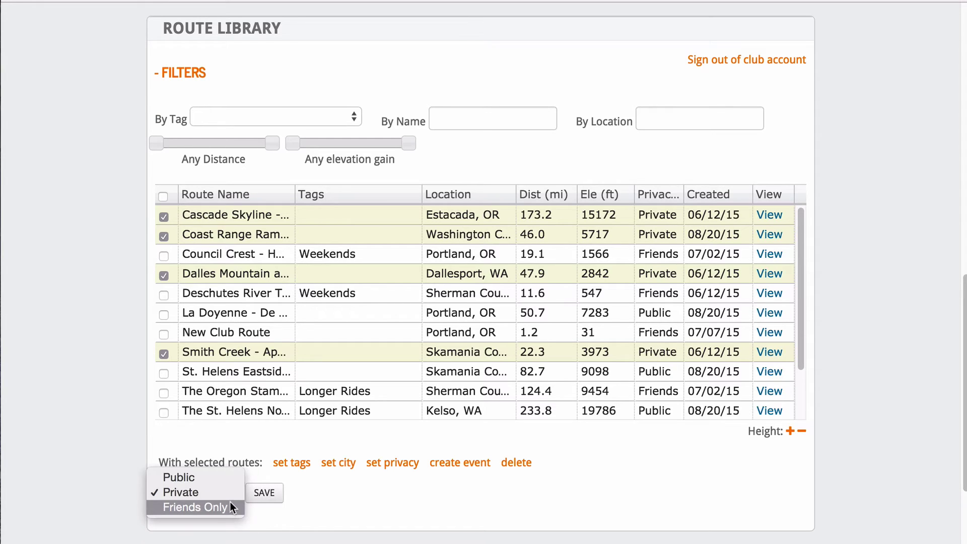
left_click(217, 507)
left_click(265, 492)
left_click(159, 320)
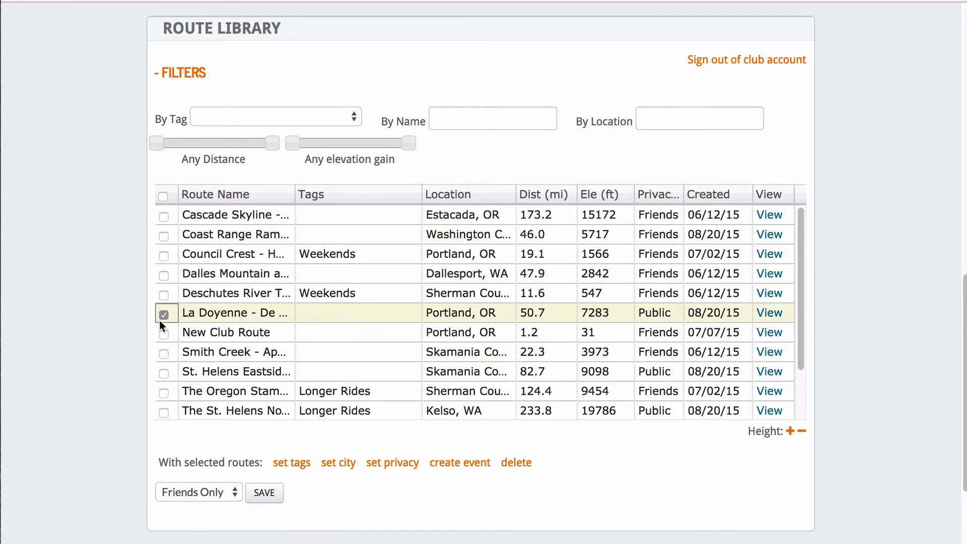
Delete New Club Route from the route library, confirming the deletion.
left_click(161, 328)
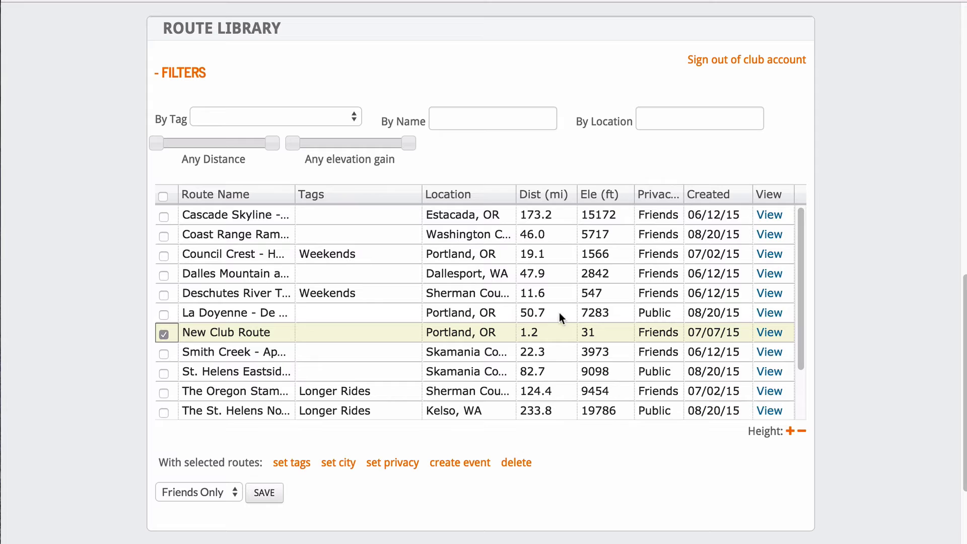
left_click(519, 462)
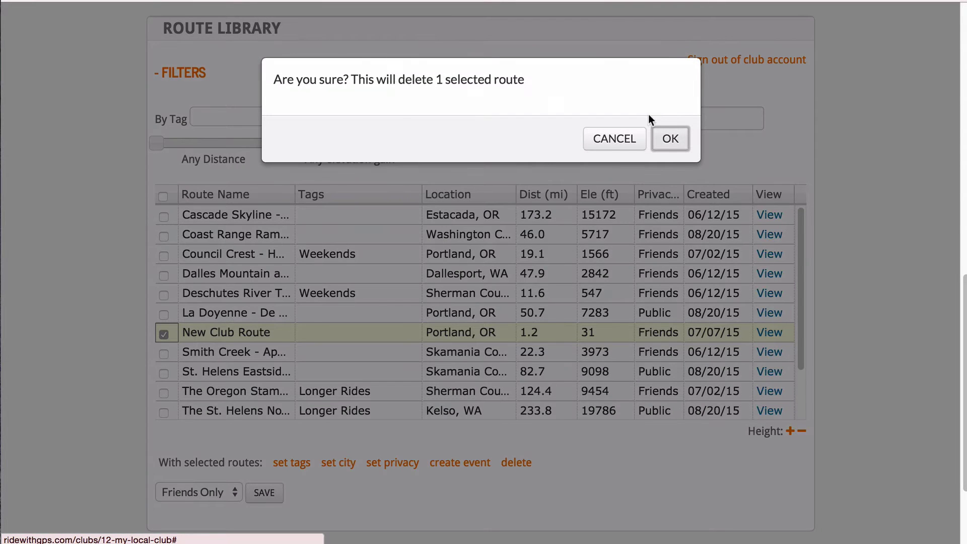
left_click(670, 138)
left_click_drag(959, 297, 959, 23)
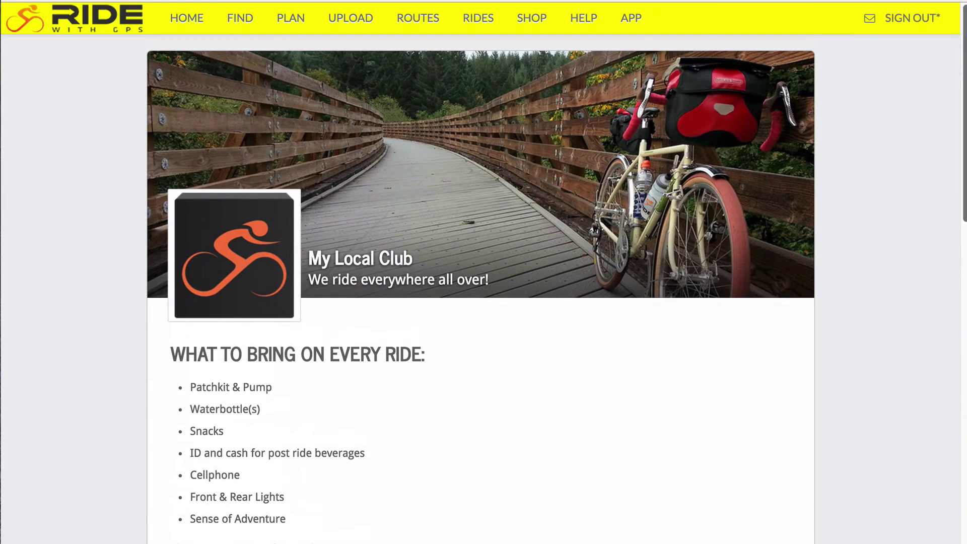
Draw a loop route from near NE Broadway and NE 2nd Ave back to near Moda Center.
left_click(297, 23)
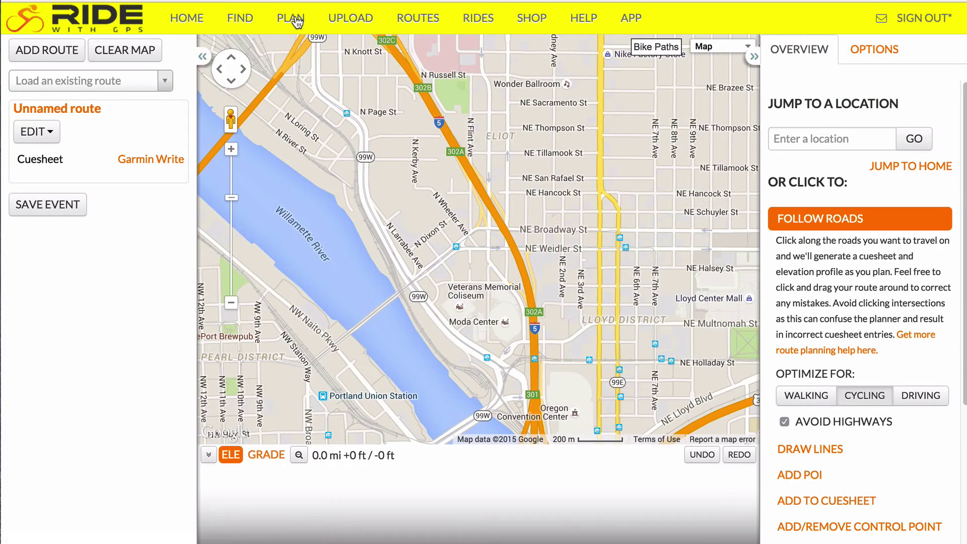
left_click(575, 244)
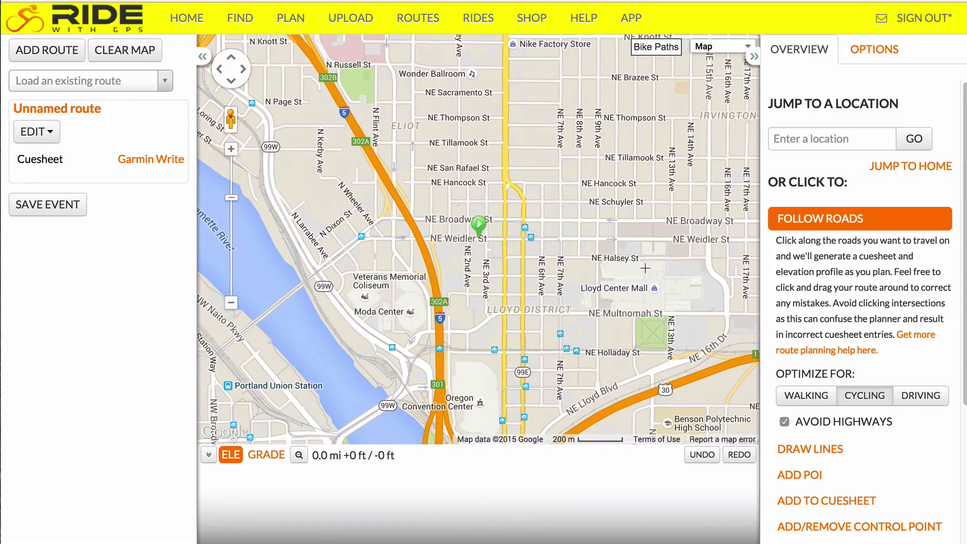
left_click(669, 244)
scroll(703, 175, "down", 2)
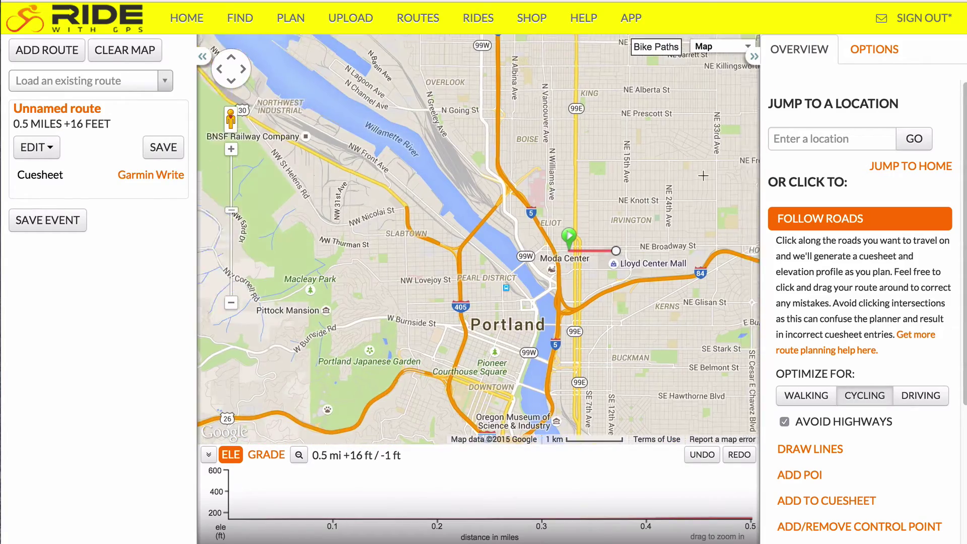
left_click(703, 176)
left_click(396, 222)
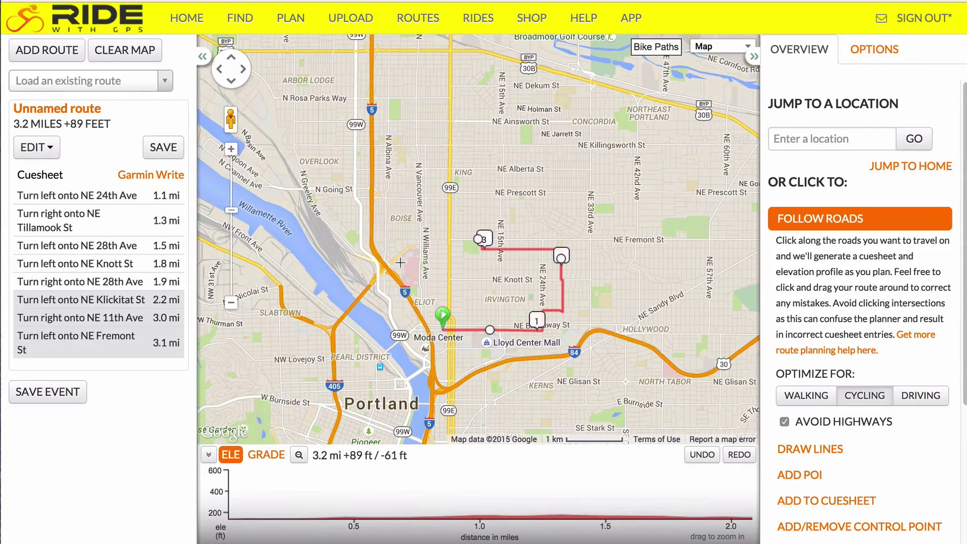
left_click(437, 304)
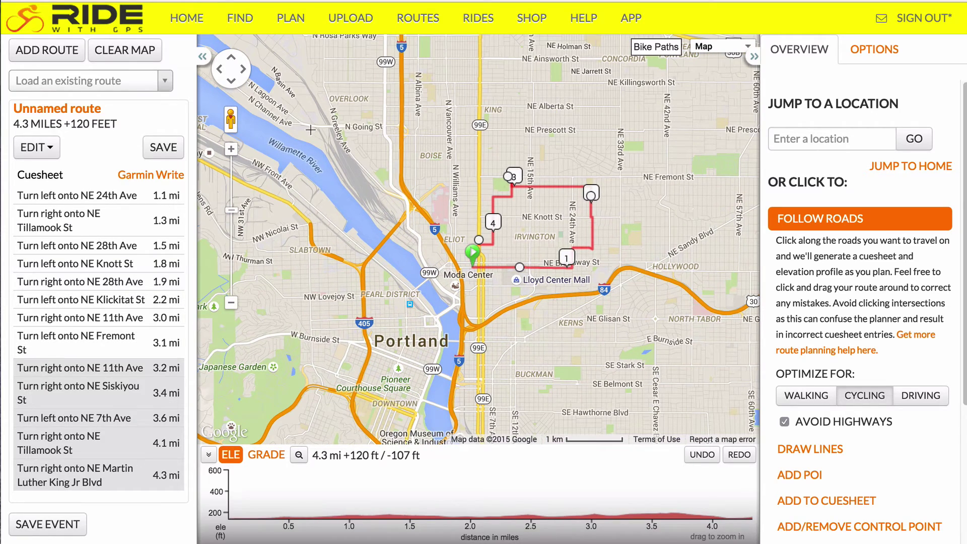
Save the route as 'New Route for the Club' with Friends Only visibility and view its page.
left_click(162, 147)
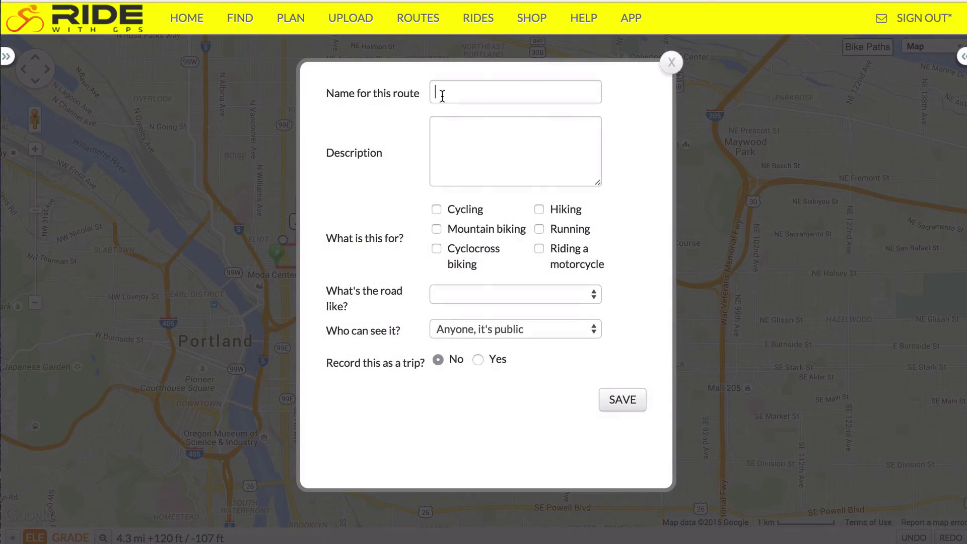
type("New Route for the Cl")
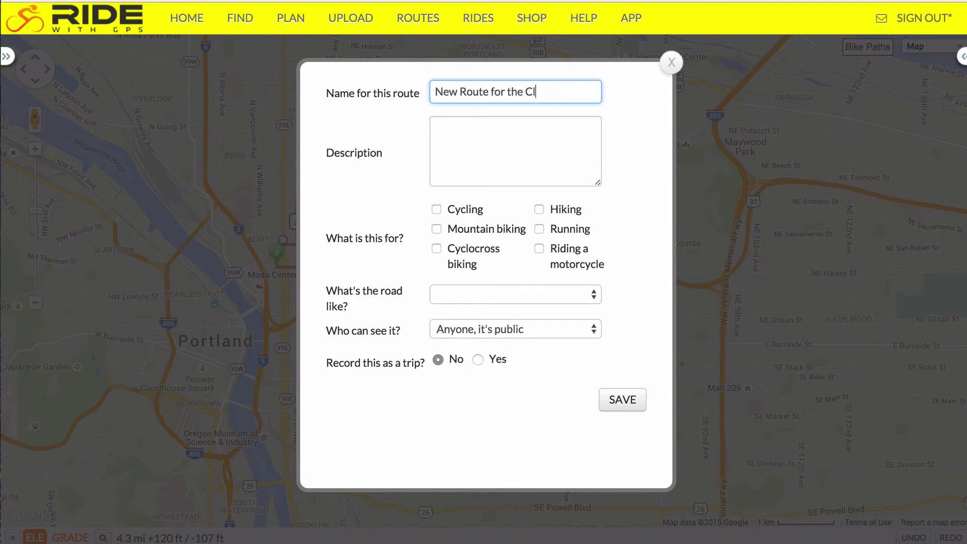
type("ub")
left_click(472, 333)
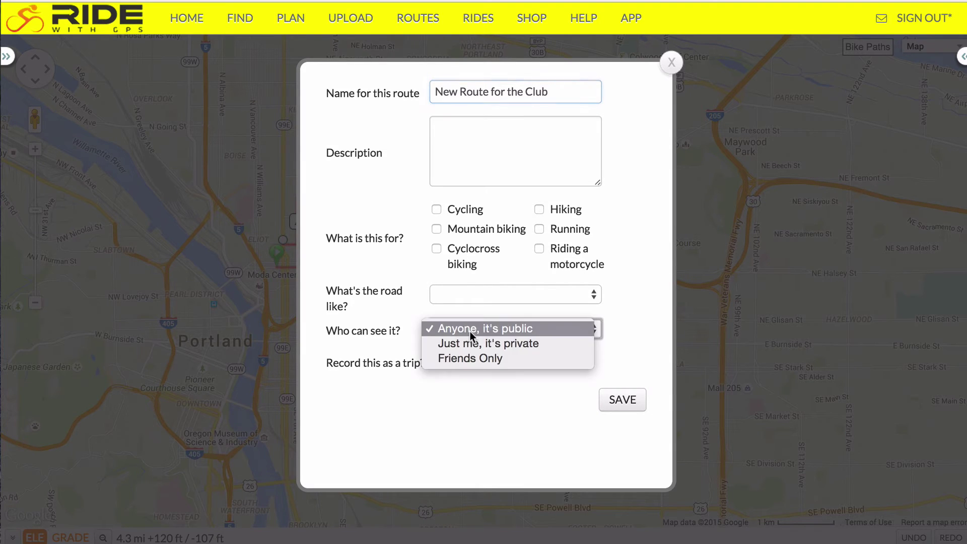
left_click(470, 358)
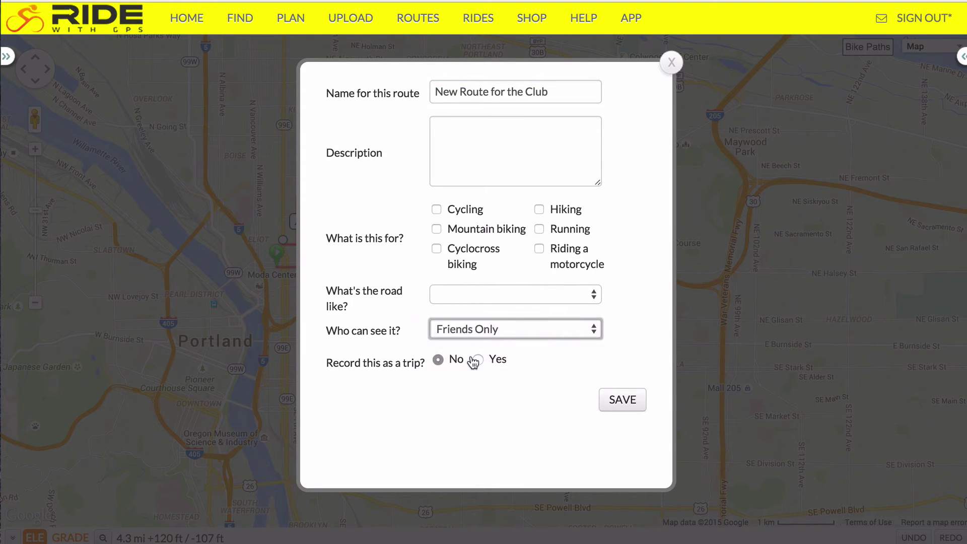
left_click(636, 405)
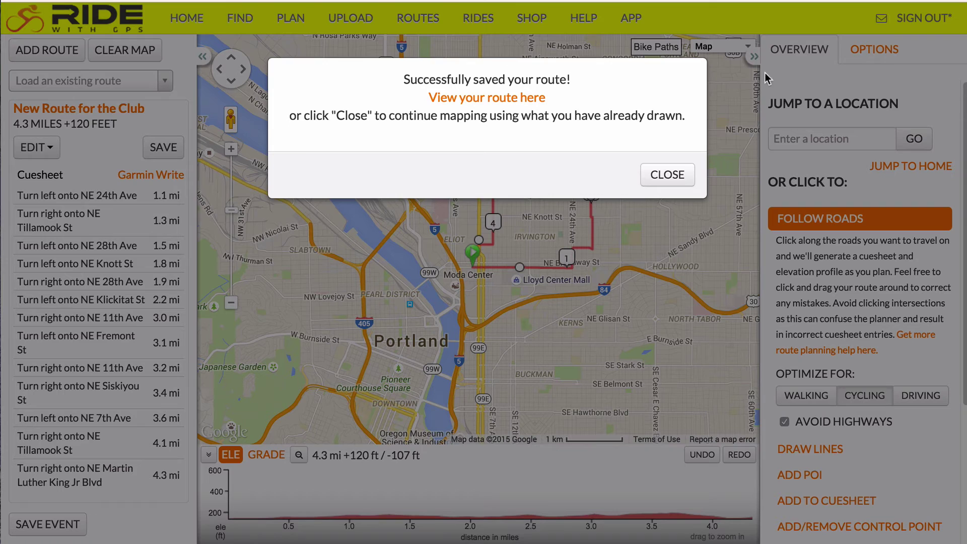
left_click(476, 96)
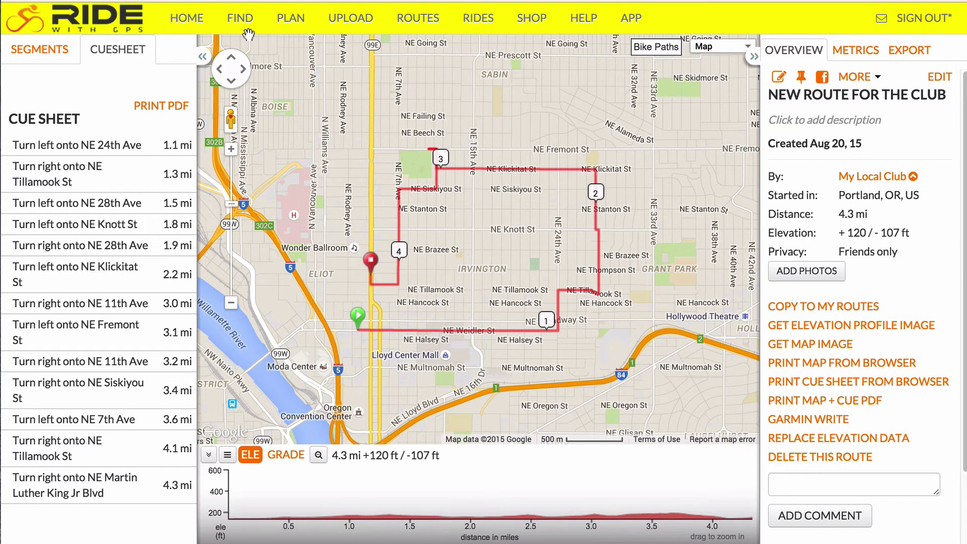
From the club home, tick the New Route for the Club row and sign out of the club account.
left_click(189, 19)
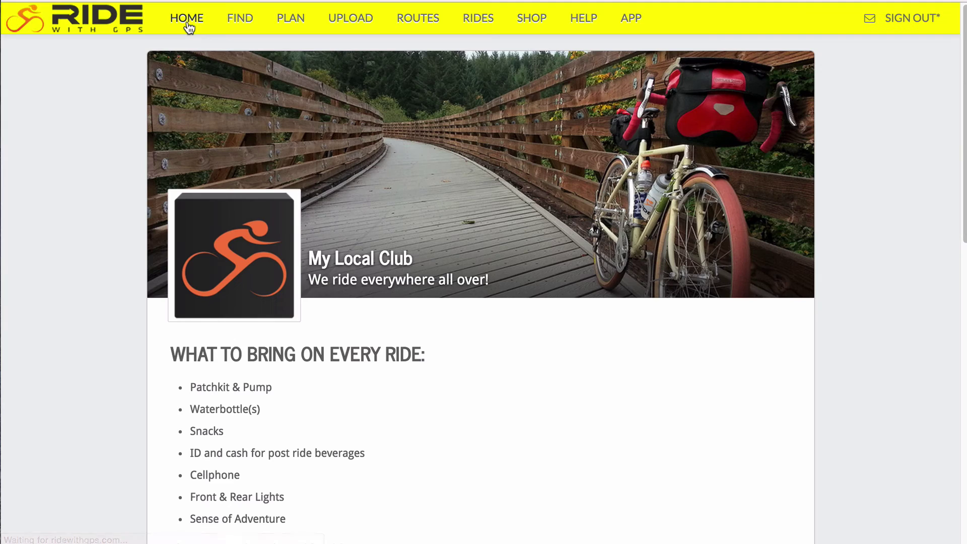
left_click_drag(962, 38, 962, 306)
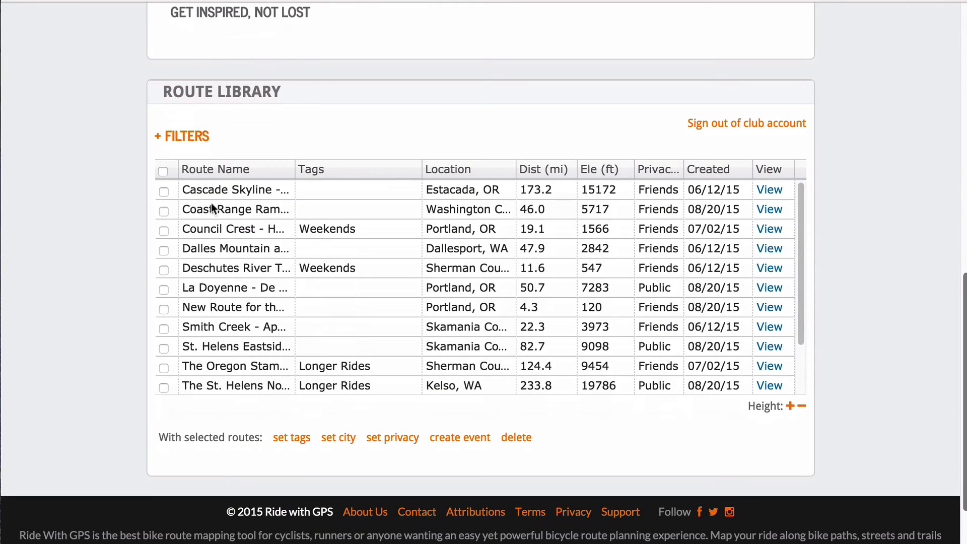
left_click(198, 307)
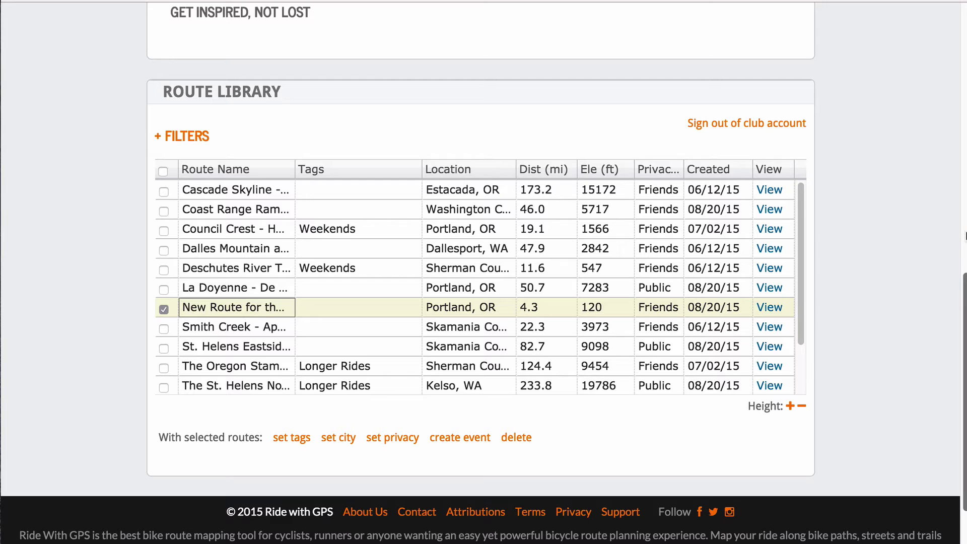
left_click(778, 127)
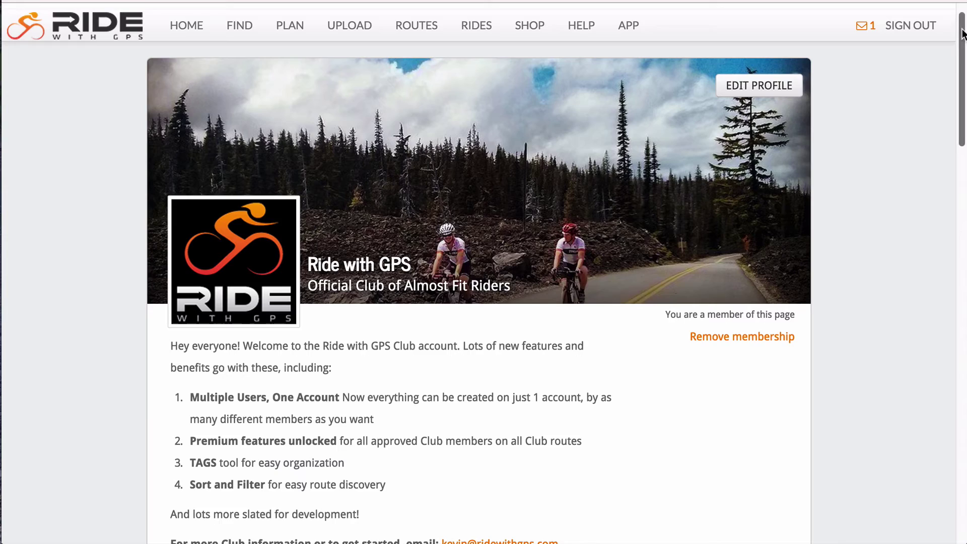
Toggle route, billing and member management on and off for the first pending applicant.
scroll(949, 154, "down", 9)
scroll(950, 154, "down", 13)
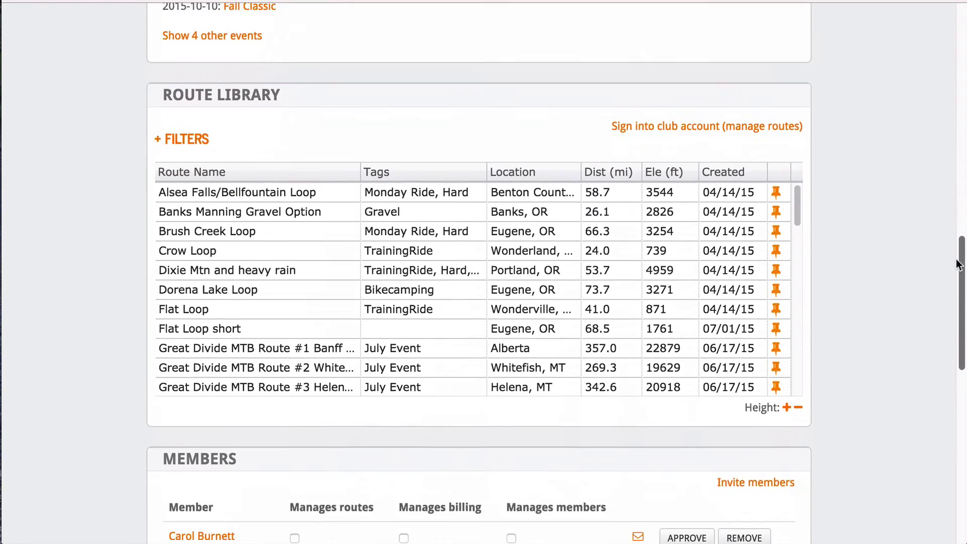
scroll(965, 317, "down", 5)
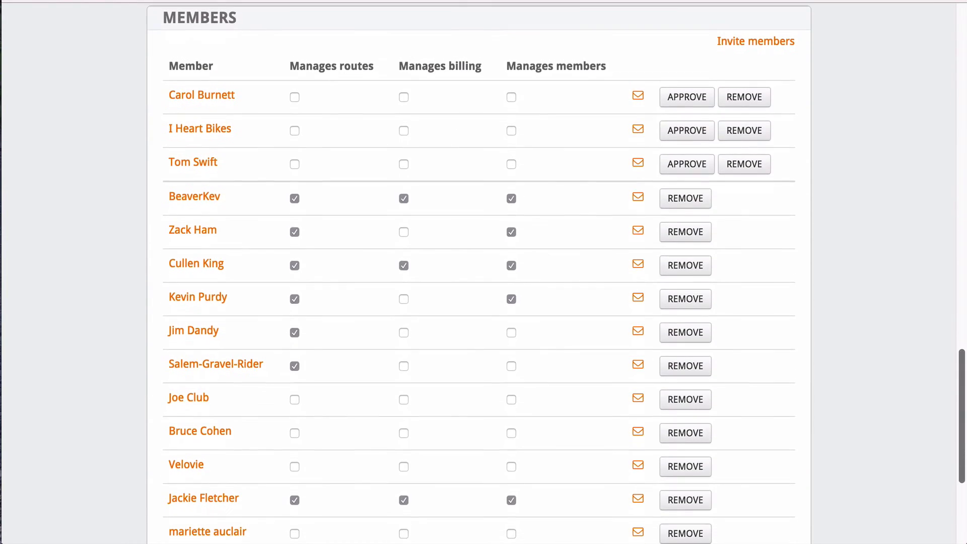
scroll(711, 277, "up", 1)
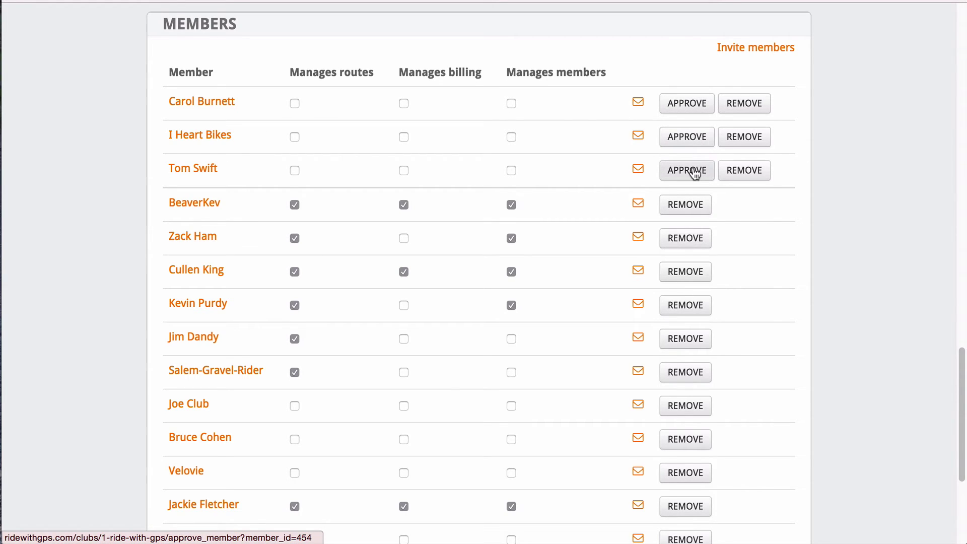
left_click(295, 103)
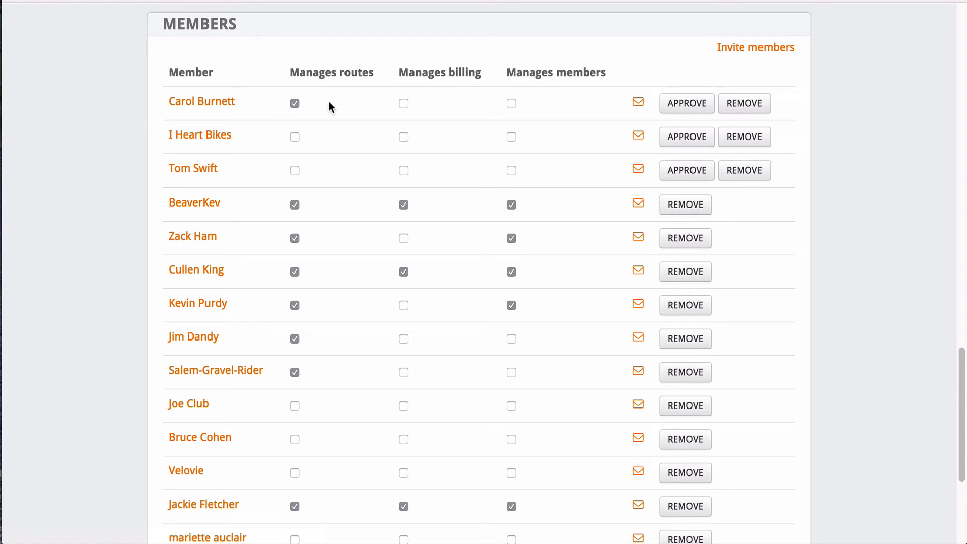
left_click(296, 105)
left_click(405, 105)
left_click(406, 106)
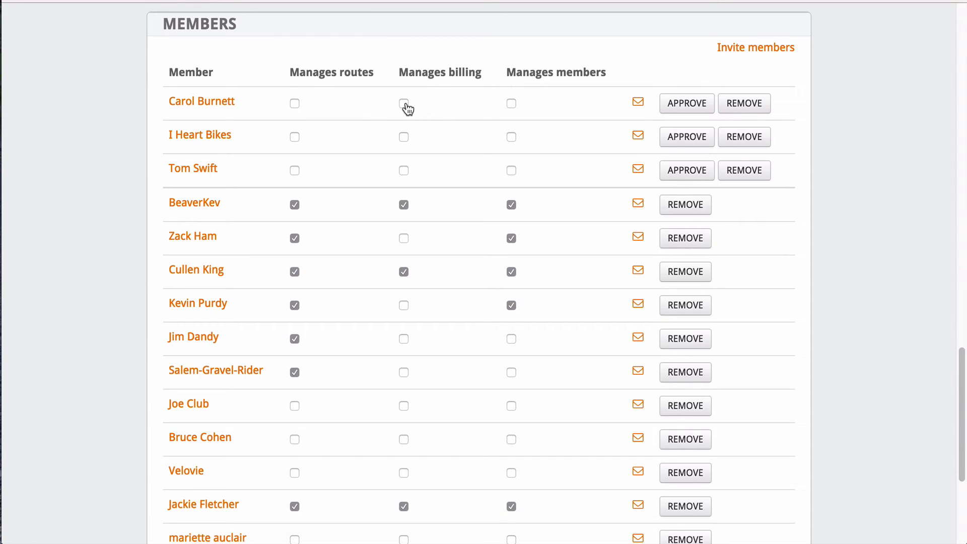
left_click(512, 105)
left_click(512, 105)
Approve the pending applicants, giving the second one member-management rights.
left_click(686, 108)
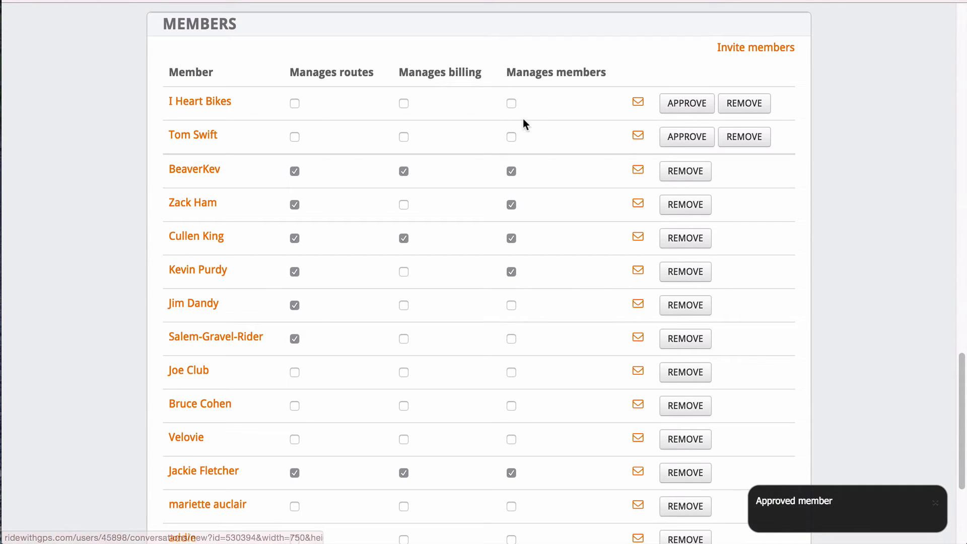
left_click(512, 104)
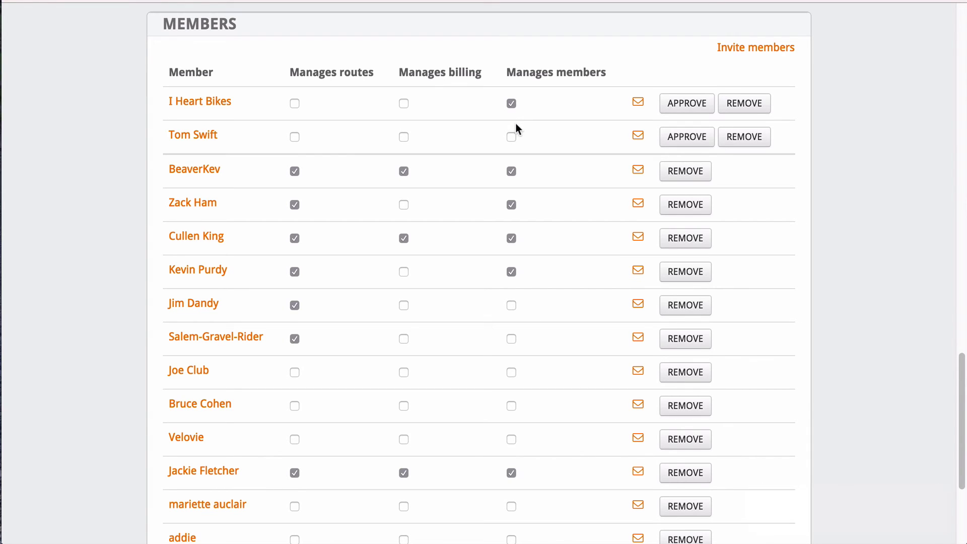
left_click(680, 103)
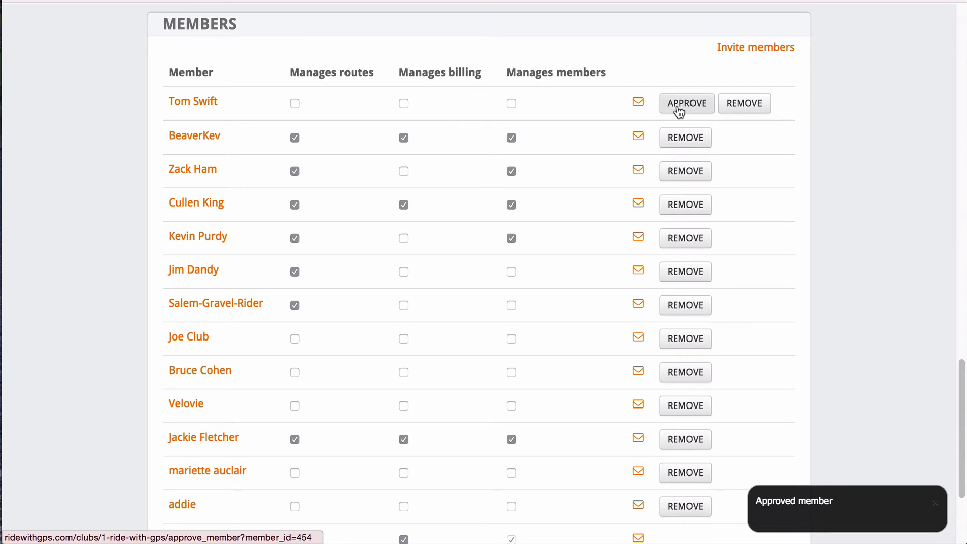
left_click(680, 110)
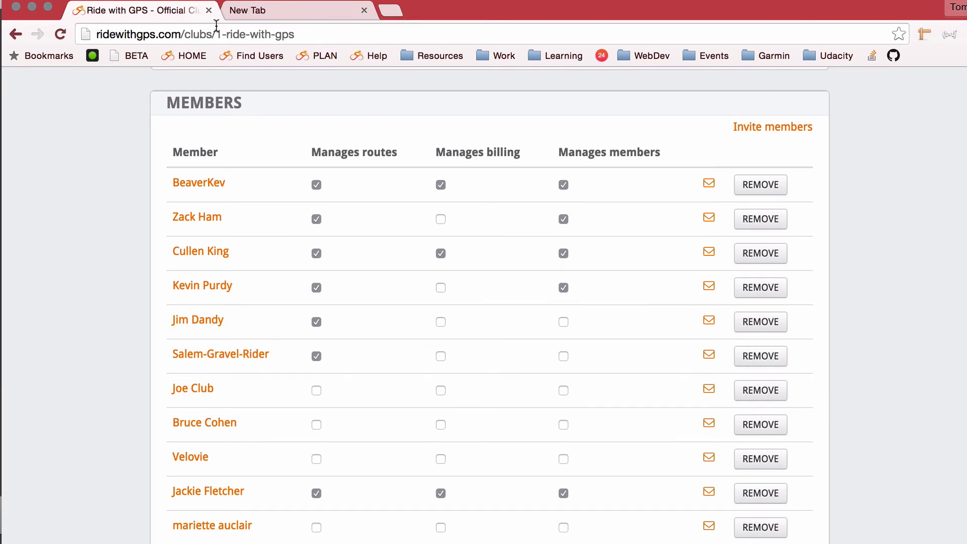
Paste the club page address into the 'Join my club!' message body and show the club's invite link.
left_click(216, 33)
right_click(214, 34)
left_click(242, 58)
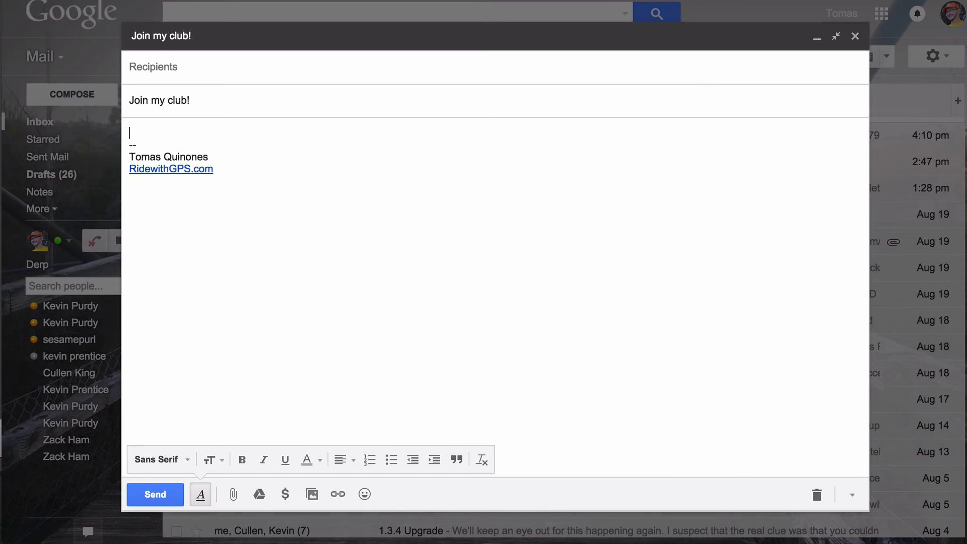
key("super+v")
key("Return")
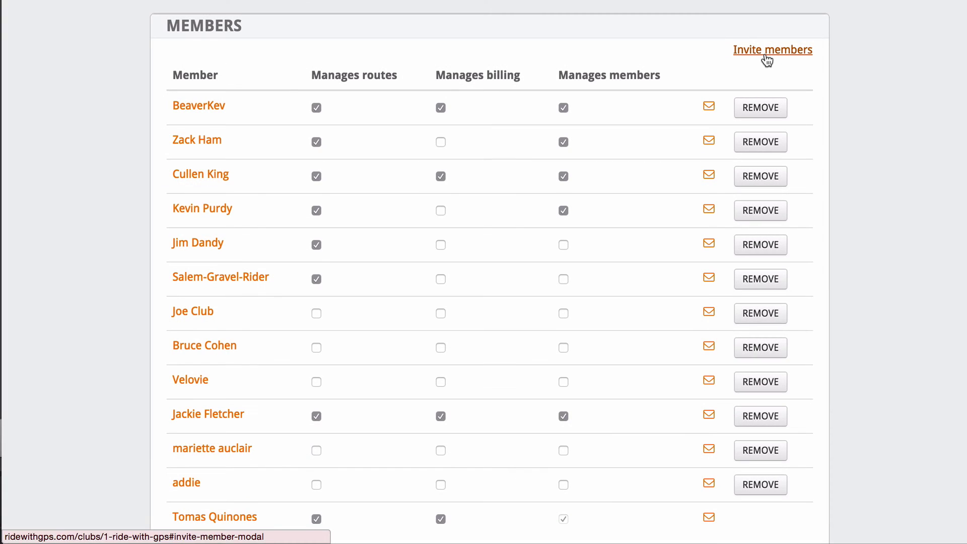
left_click(766, 54)
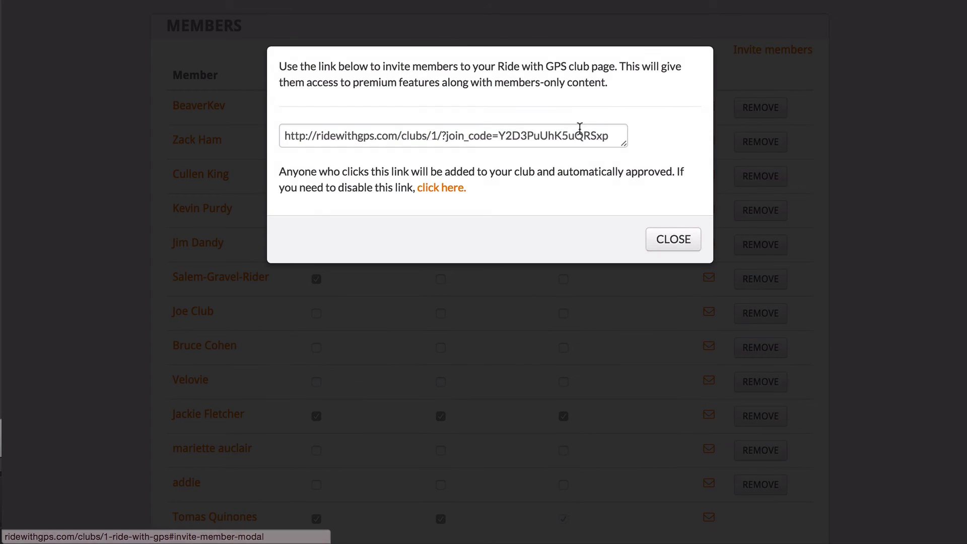
Add the club's invite link to the message body on its own line.
left_click(577, 131)
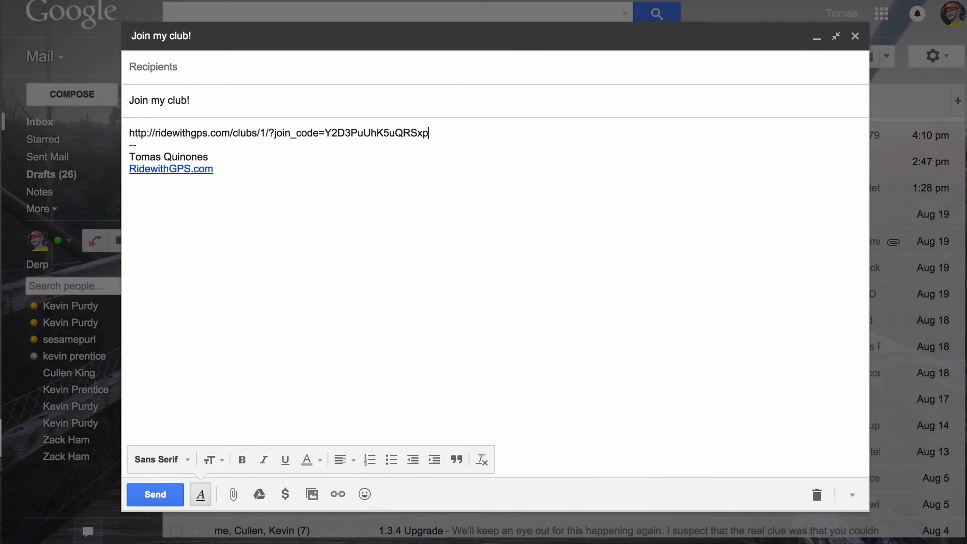
key("Return")
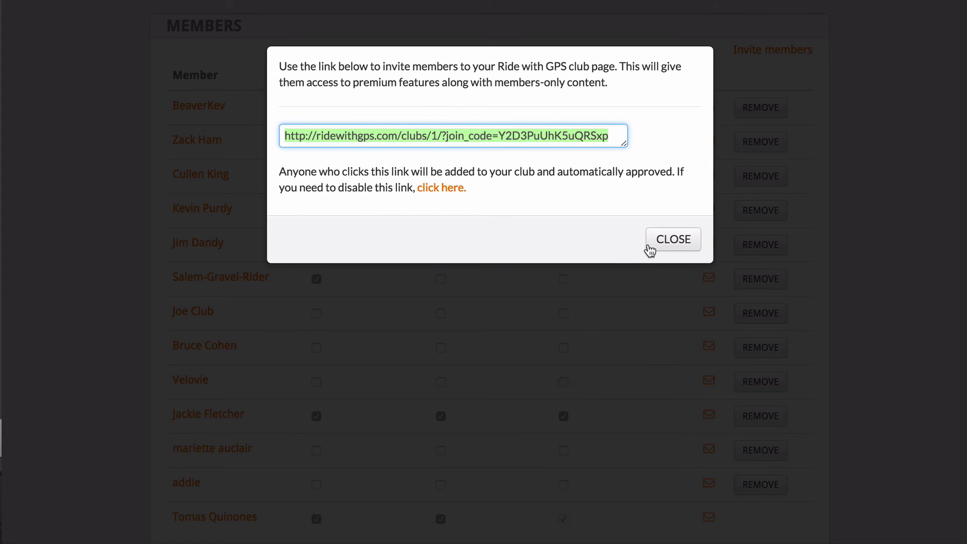
Close the invite-link window and check 'Only allow members with invite link to join club' in the club settings.
left_click(650, 246)
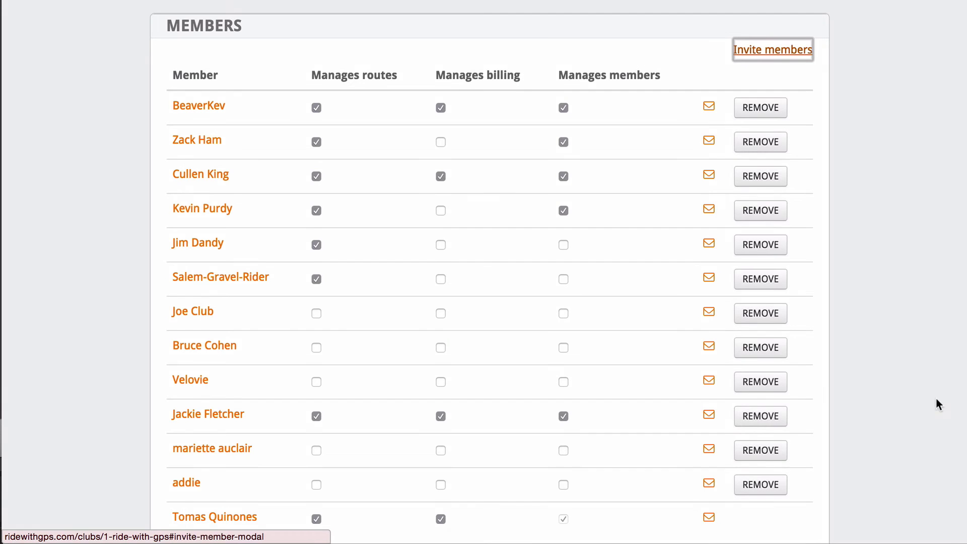
scroll(964, 275, "up", 10)
scroll(960, 202, "up", 10)
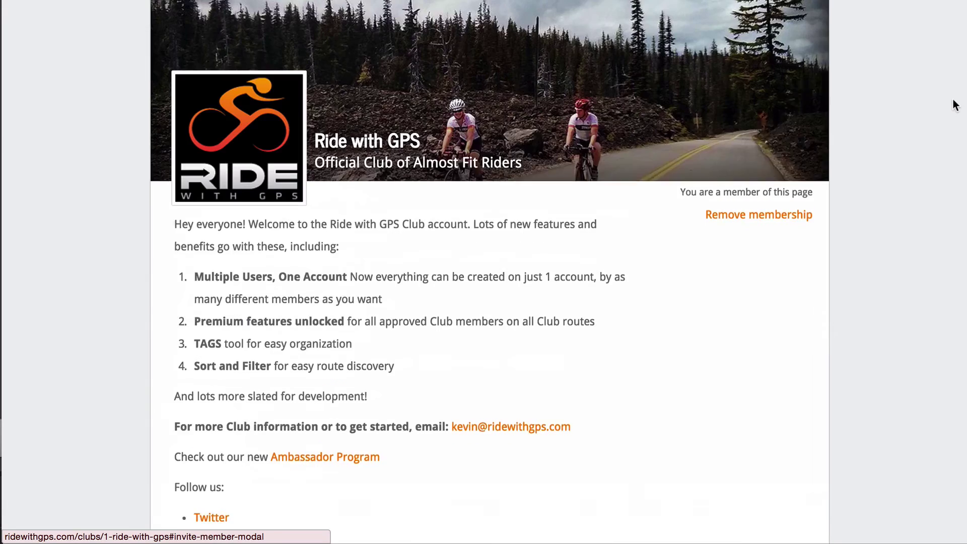
left_click(806, 103)
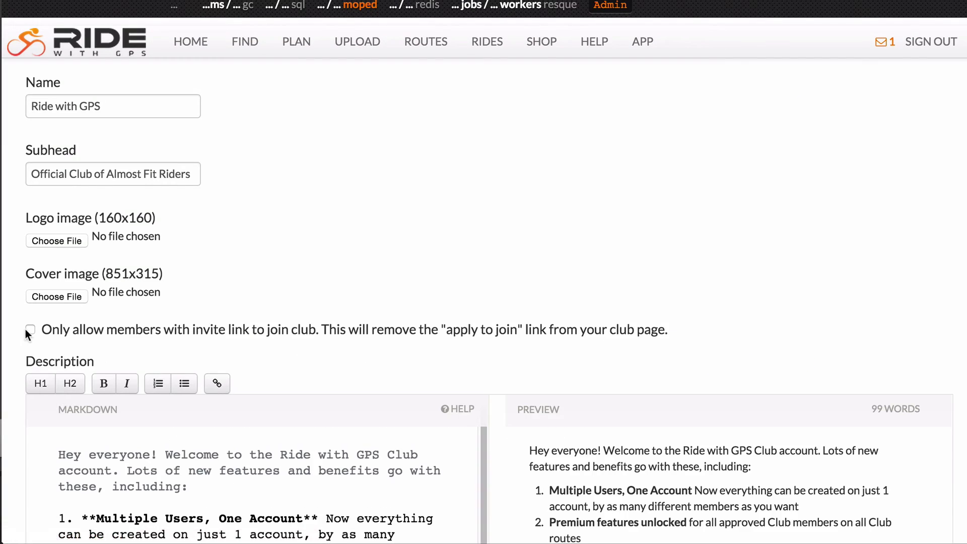
left_click(30, 331)
left_click_drag(44, 331, 332, 332)
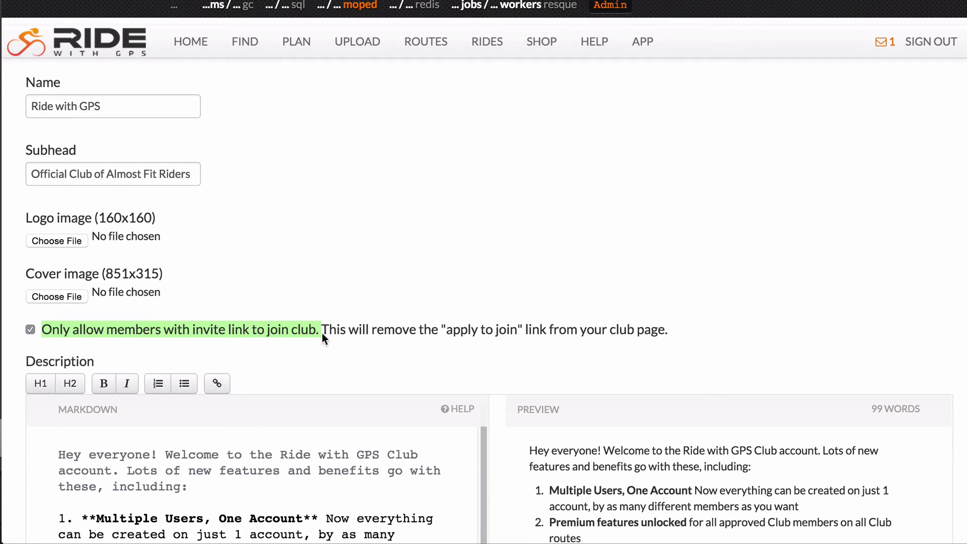
left_click(308, 349)
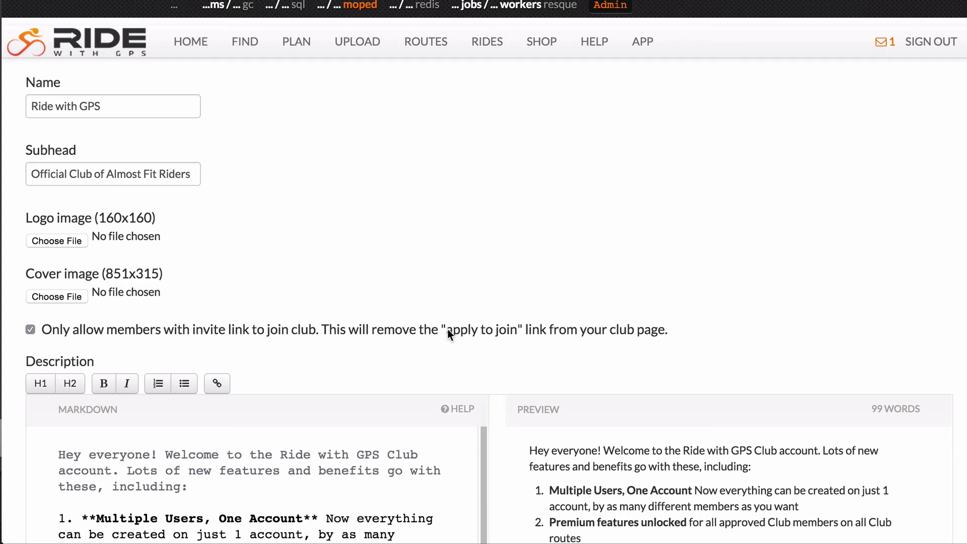
left_click_drag(448, 329, 516, 332)
left_click(531, 341)
Go from the personal home page to the club's page via the Clubs sidebar.
left_click(184, 47)
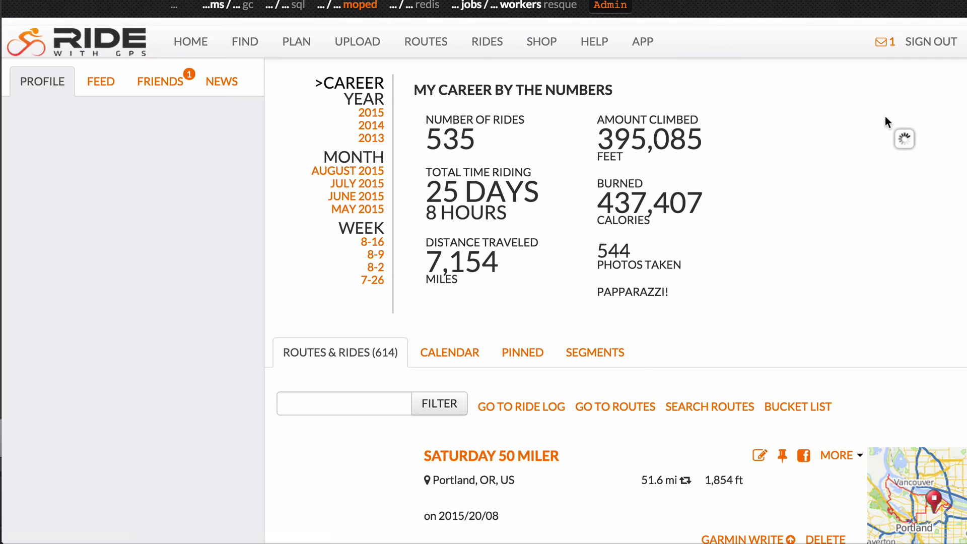
scroll(888, 122, "down", 5)
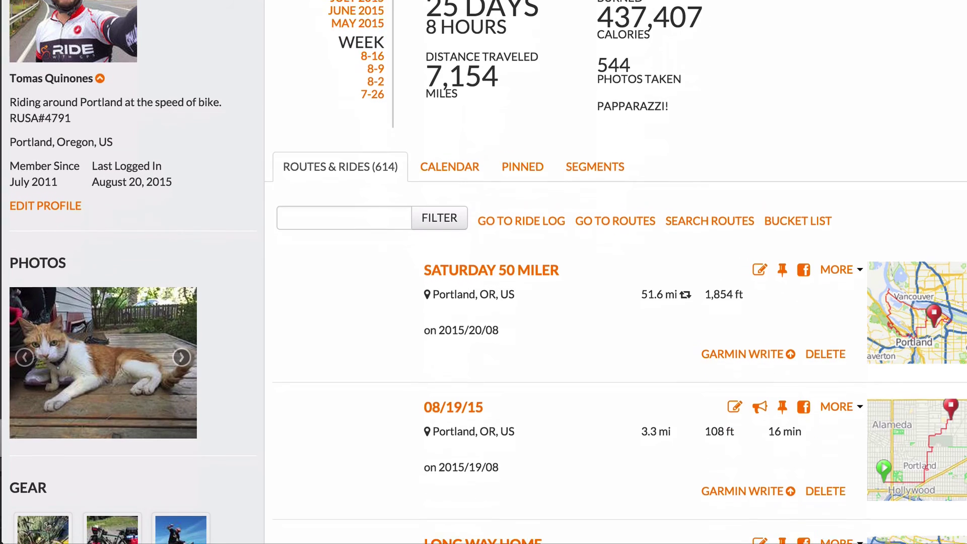
scroll(605, 303, "down", 8)
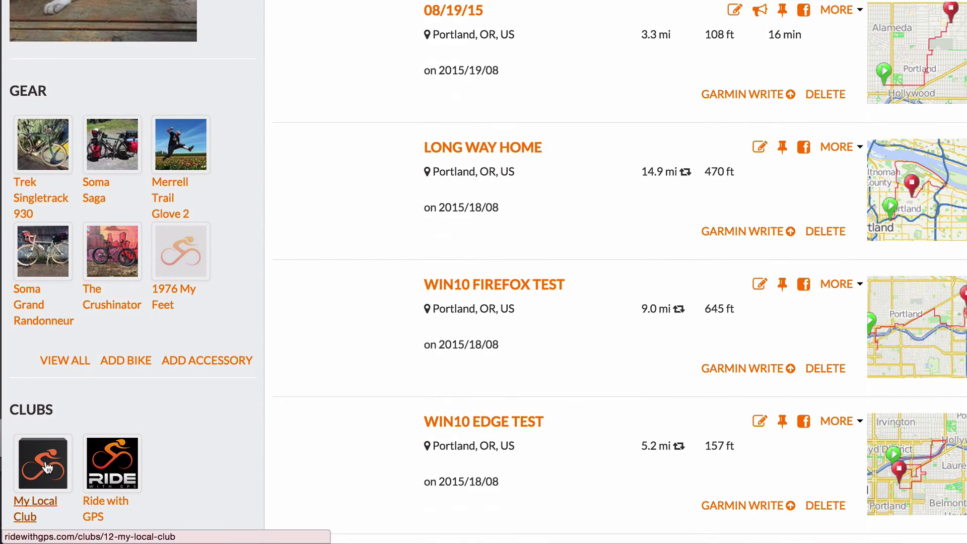
left_click(47, 468)
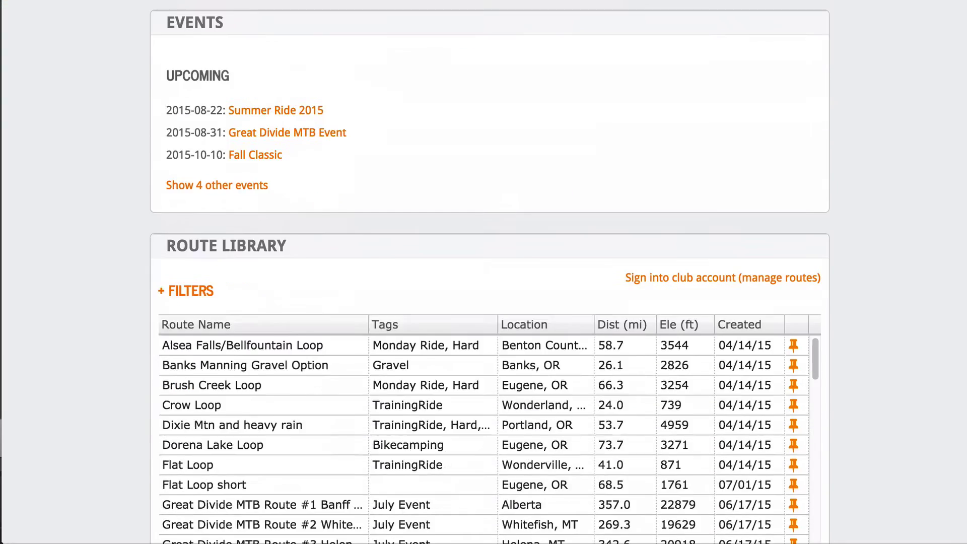
Message the second-to-last listed member with subject 'Join my club!' and the pasted invite link.
scroll(490, 272, "down", 10)
scroll(490, 272, "down", 2)
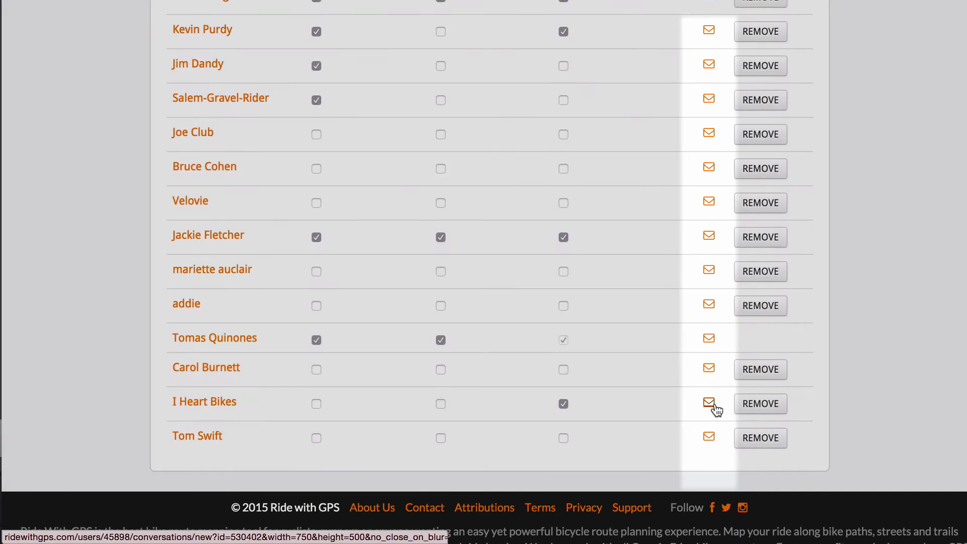
left_click(710, 403)
left_click(351, 162)
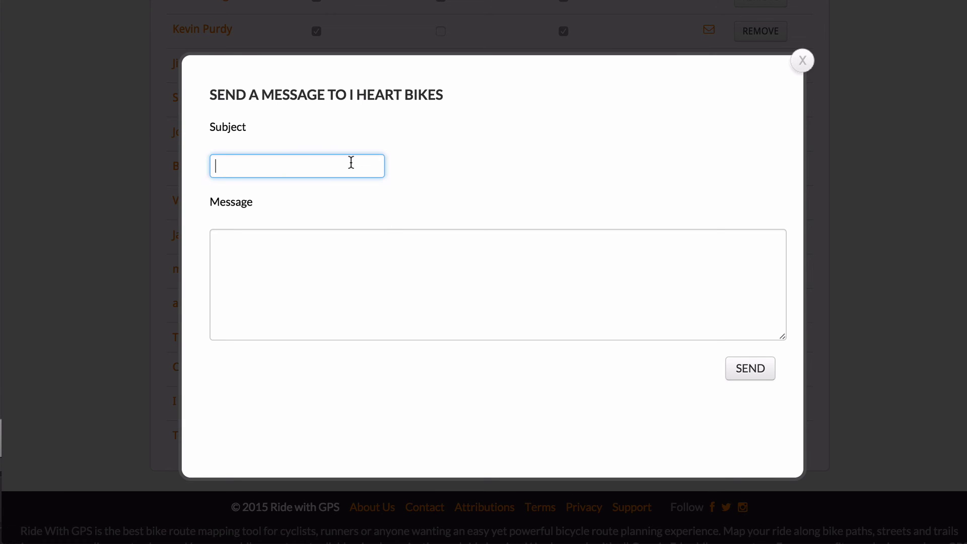
type("Join my club!")
key("Tab")
key("ctrl+v")
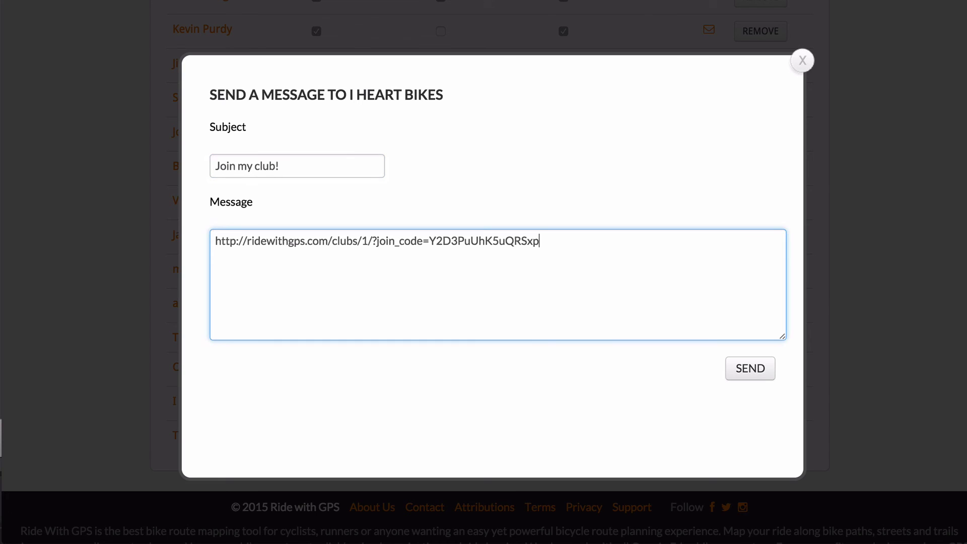
left_click(761, 377)
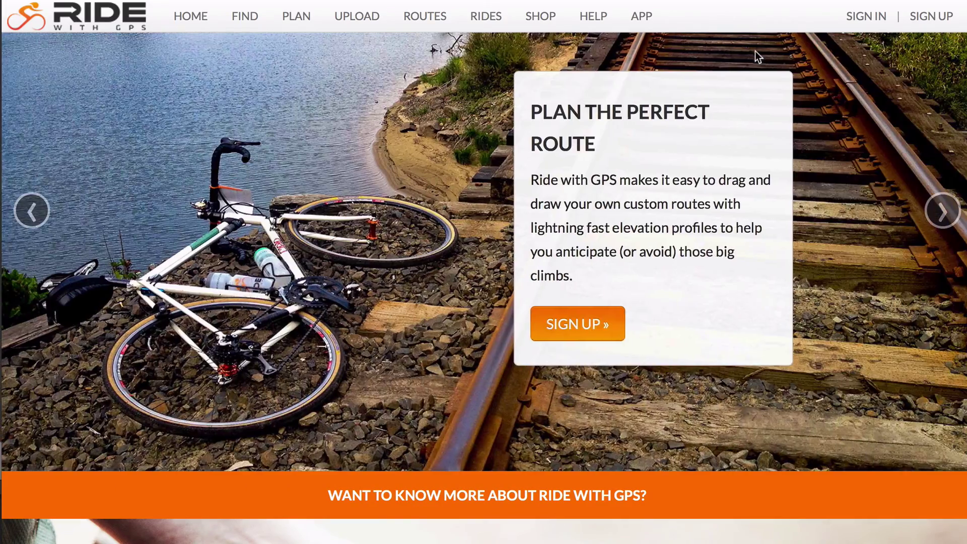
Sign in as the invited member and open the 'Join my club!' message from the inbox.
left_click(866, 16)
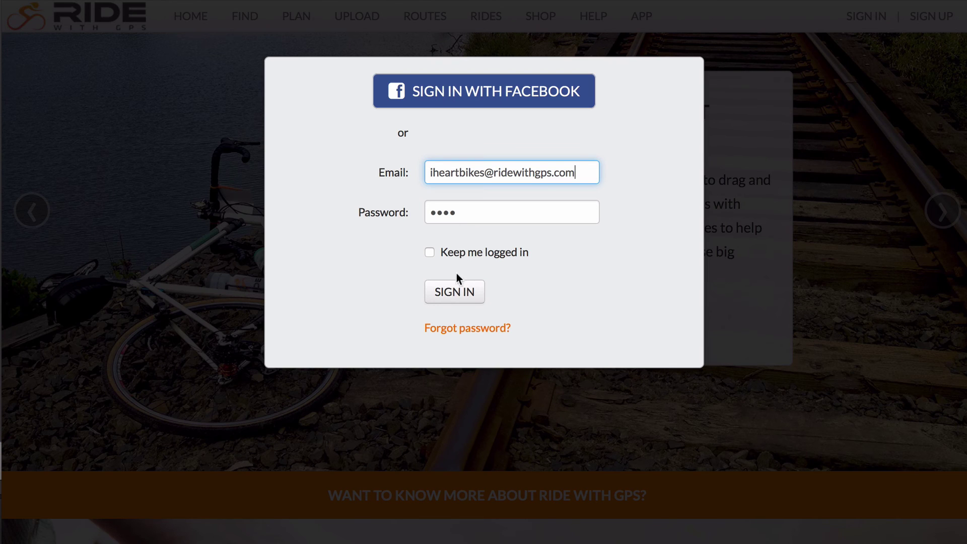
left_click(455, 293)
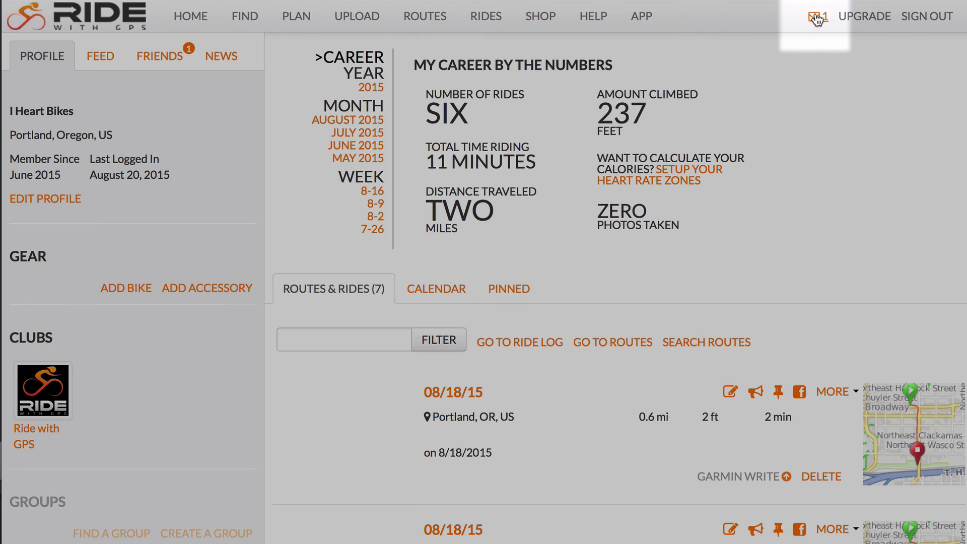
left_click(816, 17)
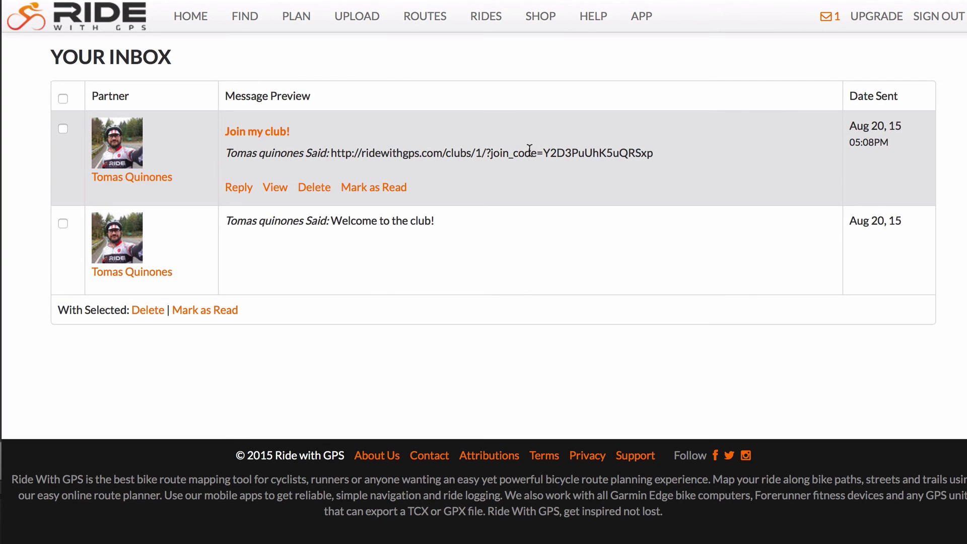
left_click(283, 132)
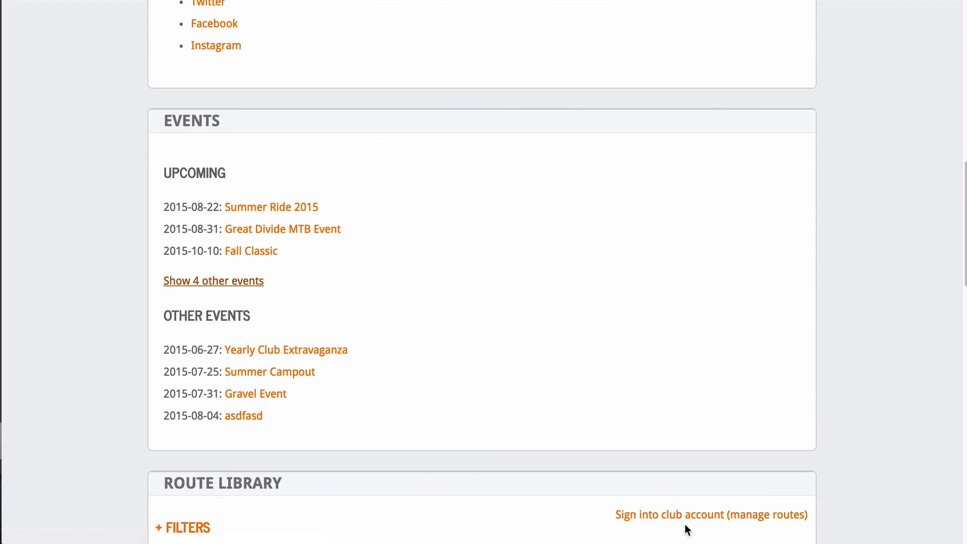
Sign into the club account to manage its routes and events.
scroll(891, 467, "down", 2)
scroll(891, 466, "down", 3)
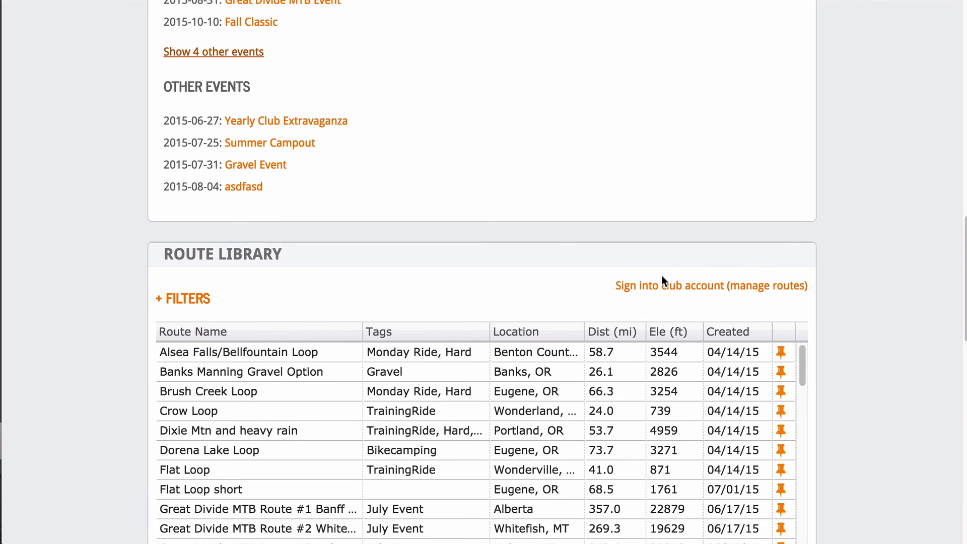
left_click(666, 287)
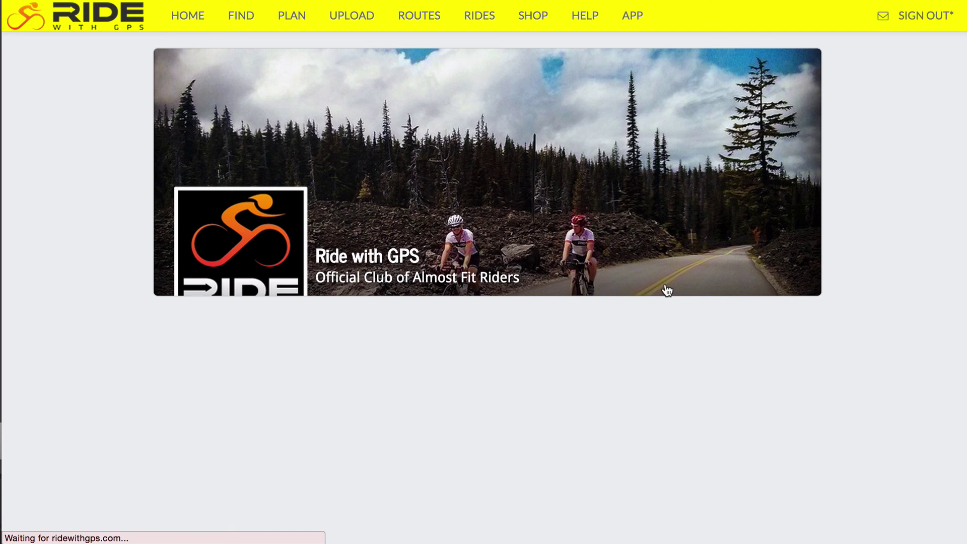
Create a new club event named 'My New Event' dated August 29, 2015.
scroll(960, 134, "down", 1)
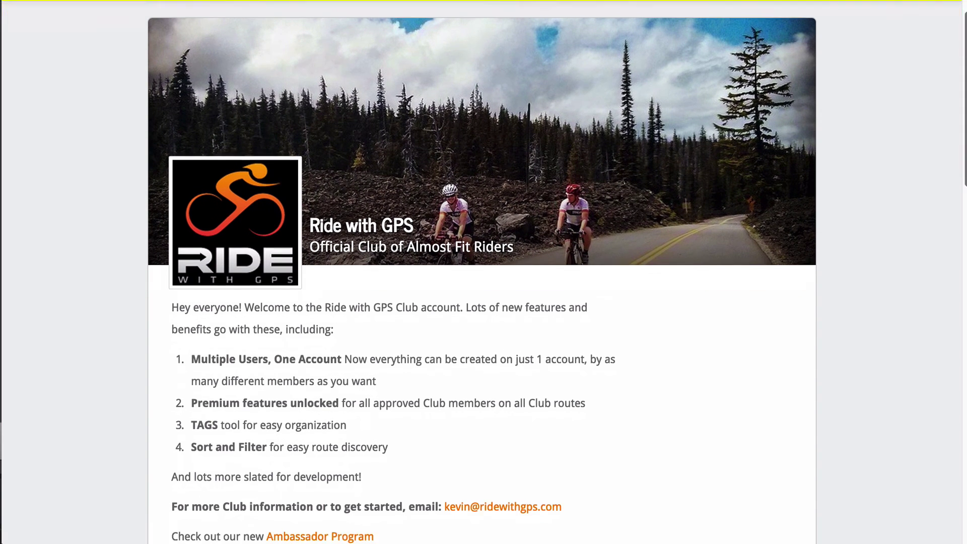
scroll(482, 272, "down", 10)
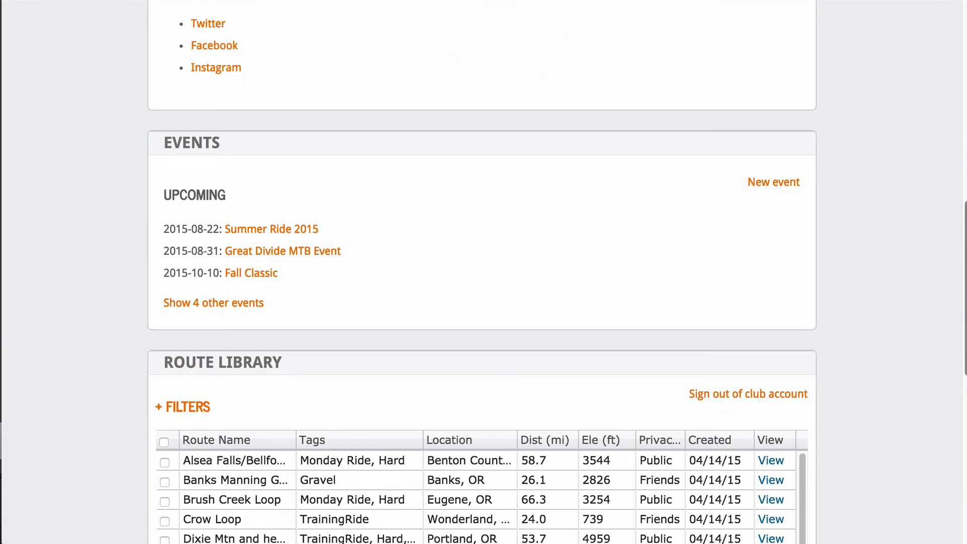
left_click(782, 190)
type("My New Event")
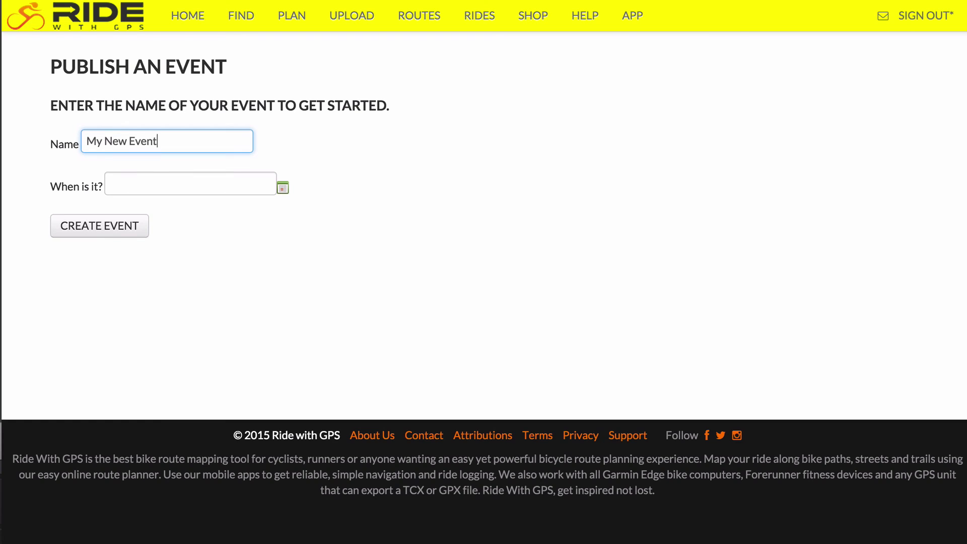
key("Tab")
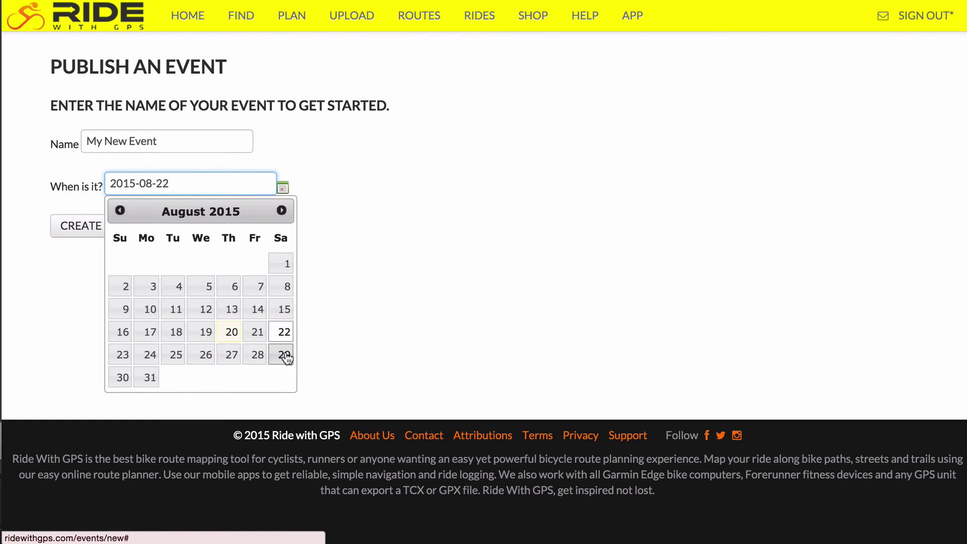
left_click(283, 354)
left_click(98, 233)
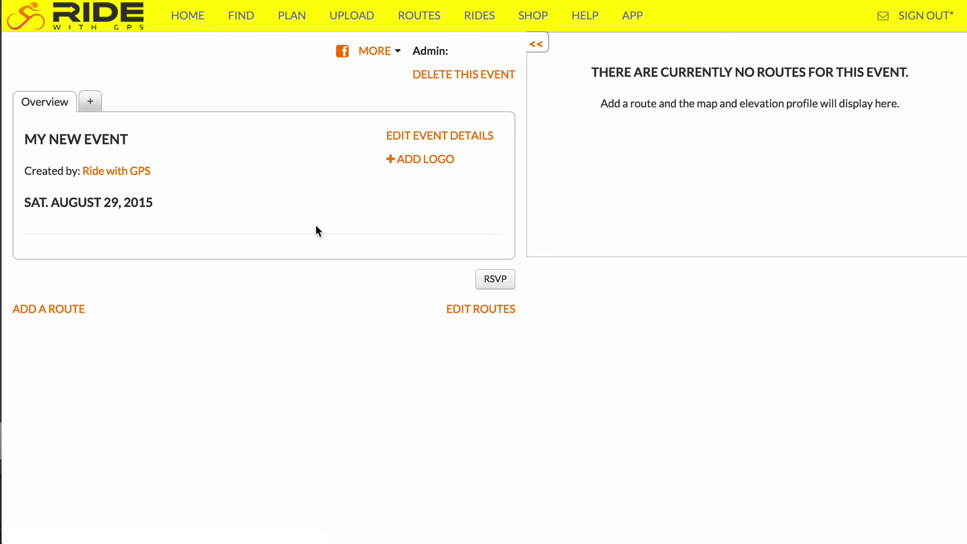
Add the McBeth/Blanton Loop and Wolf Creek Loop routes to My New Event, then return home.
left_click(62, 309)
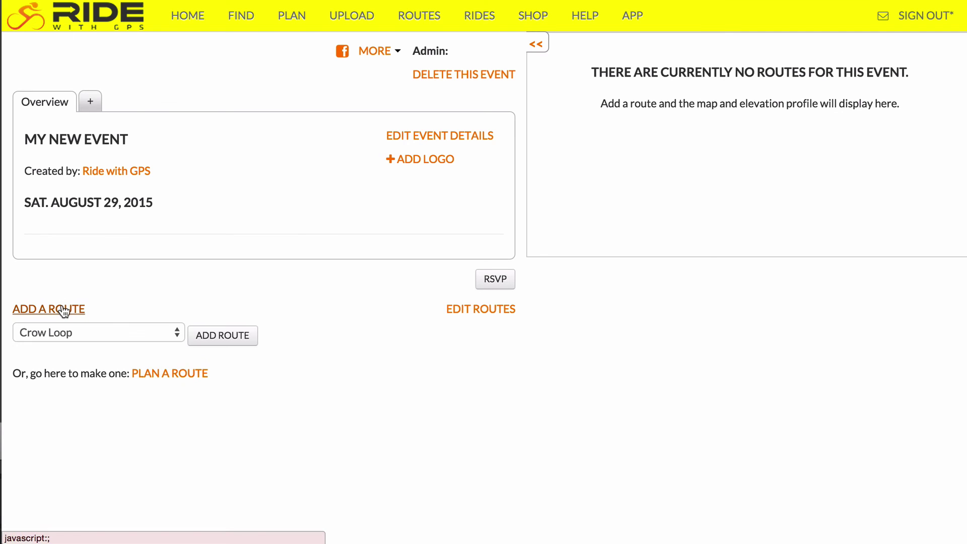
left_click(79, 330)
left_click(82, 342)
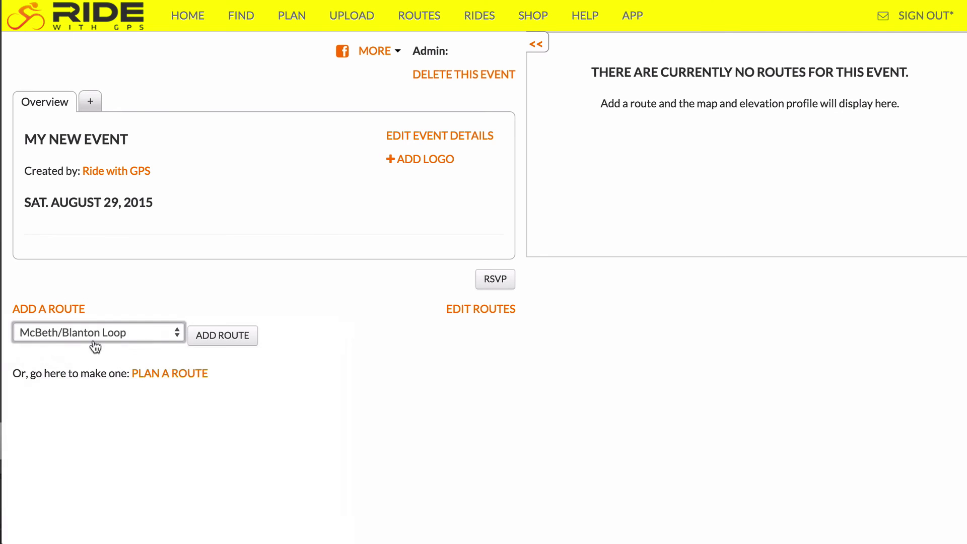
left_click(216, 333)
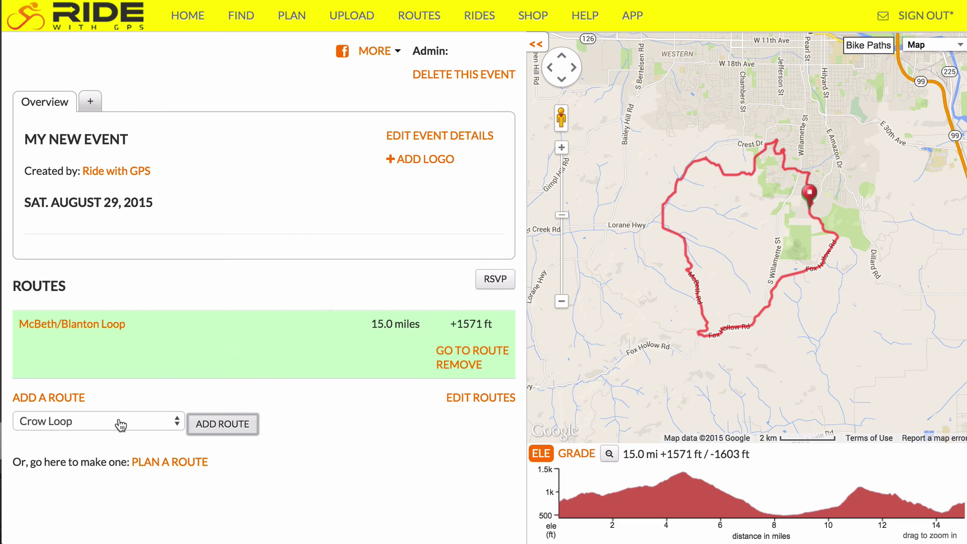
left_click(117, 423)
left_click(105, 525)
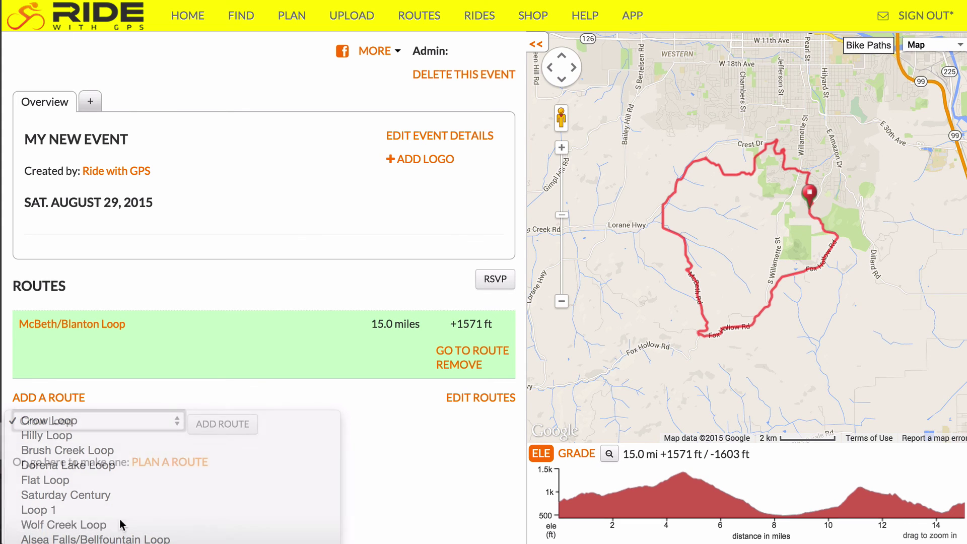
left_click(223, 427)
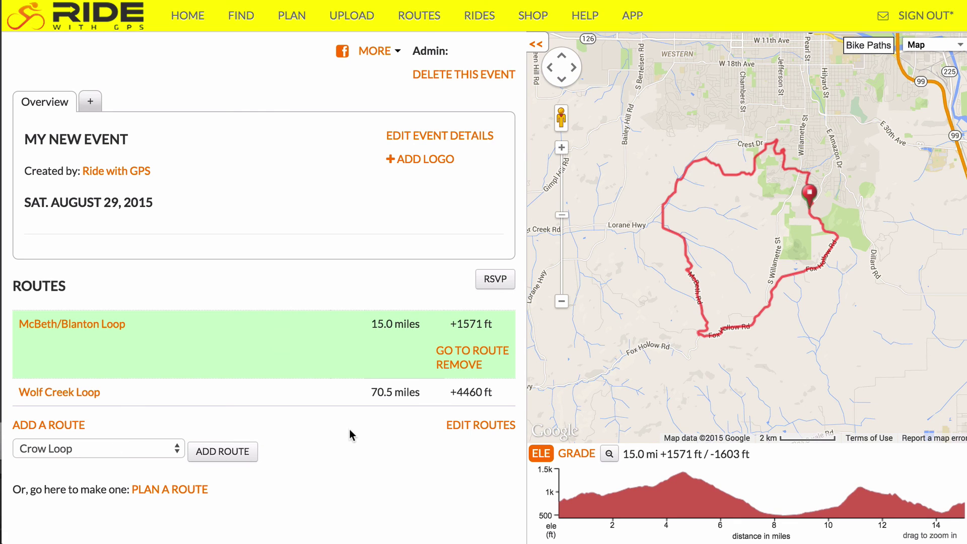
left_click(191, 19)
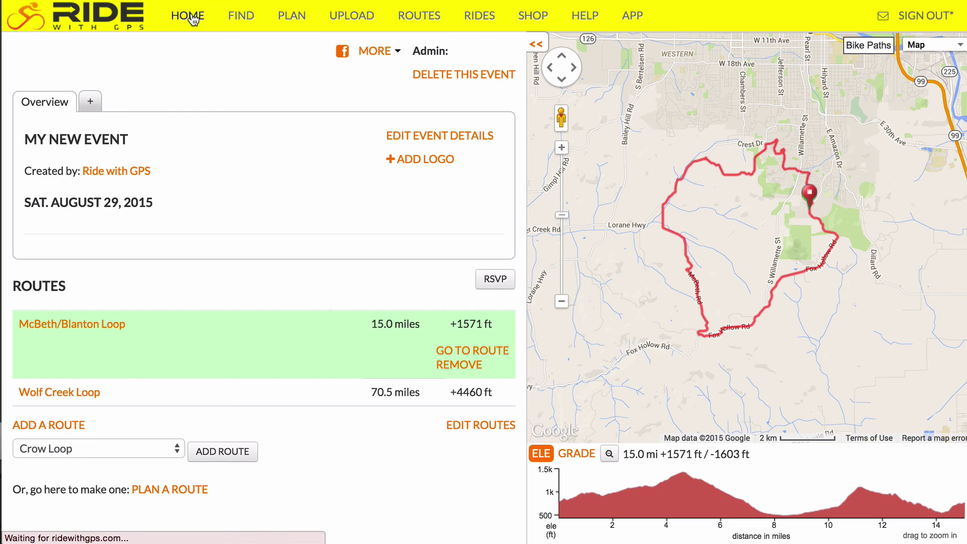
Sign out of the club account and view the Great Divide MTB Event's participants.
left_click(906, 20)
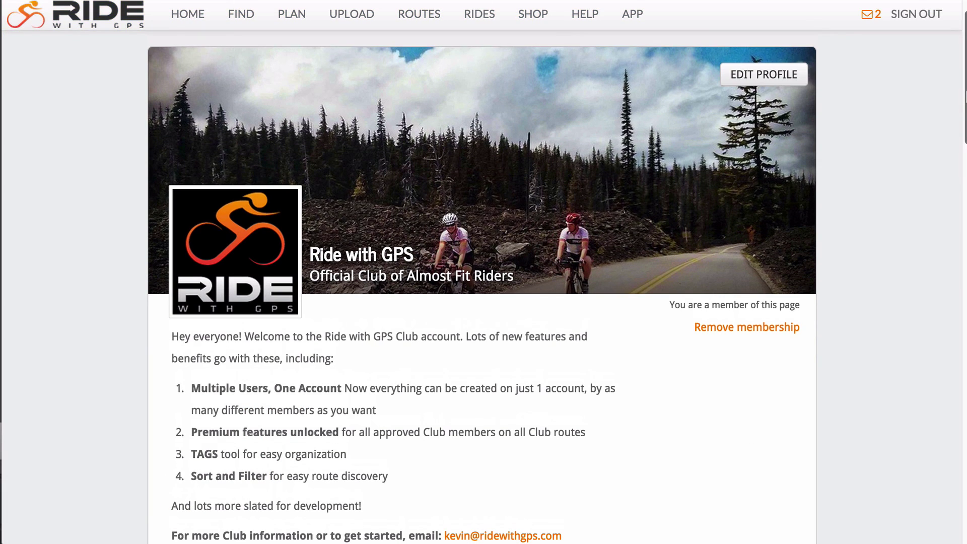
scroll(965, 255, "down", 15)
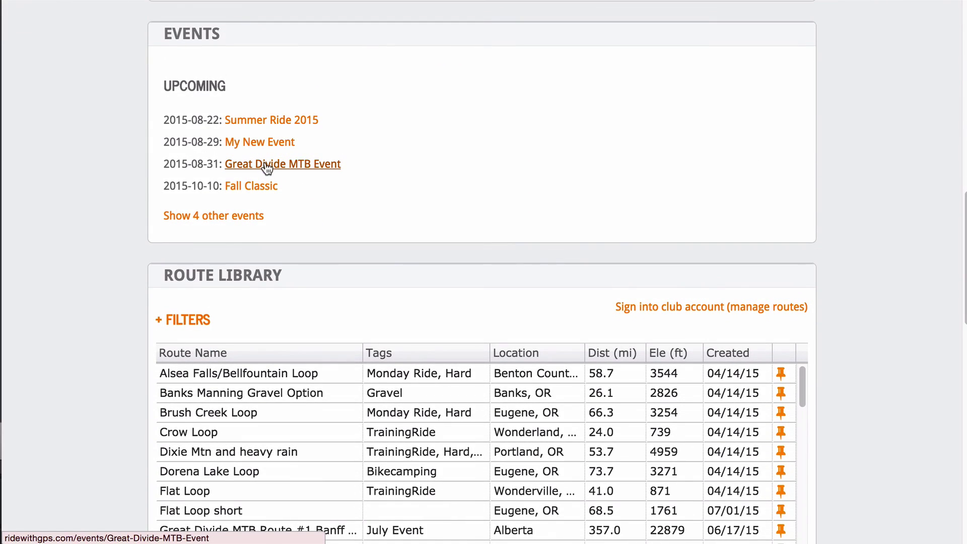
left_click(266, 166)
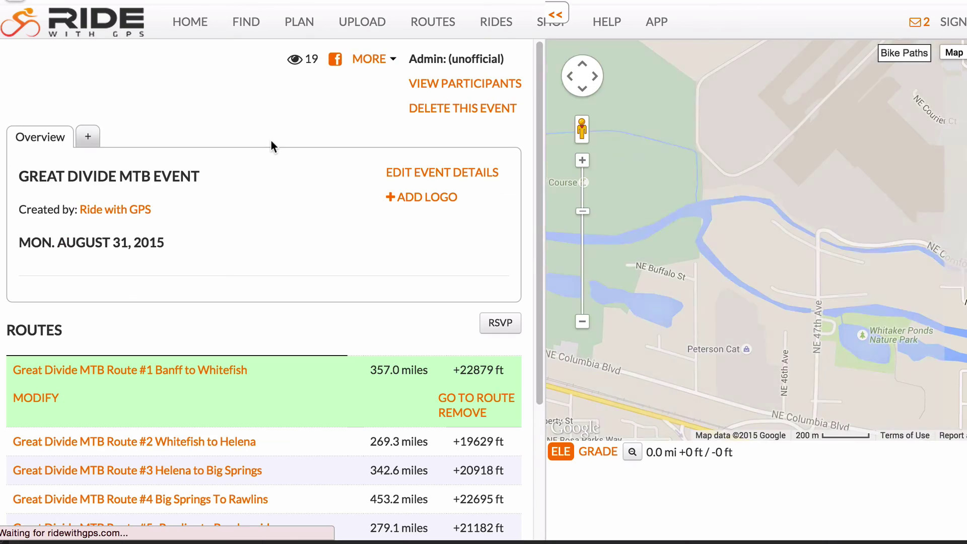
left_click(448, 86)
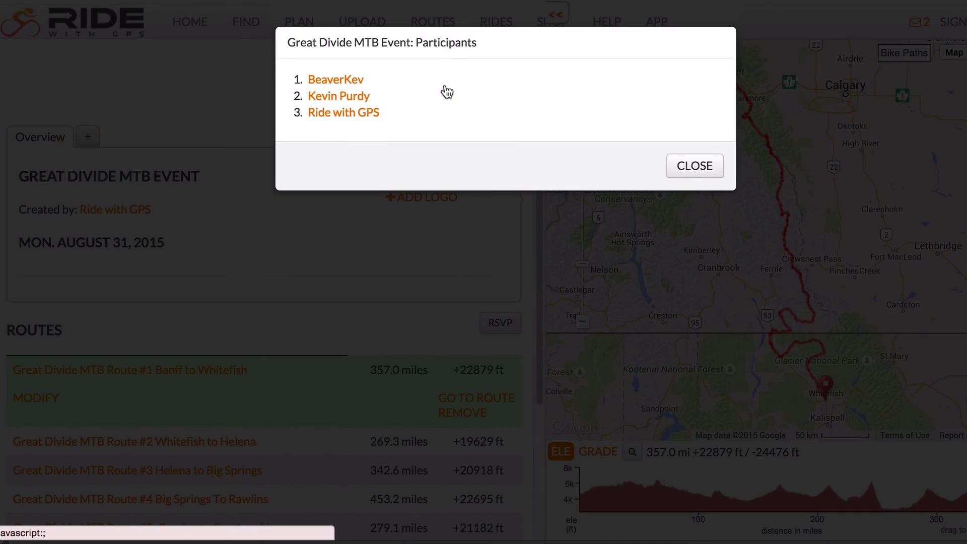